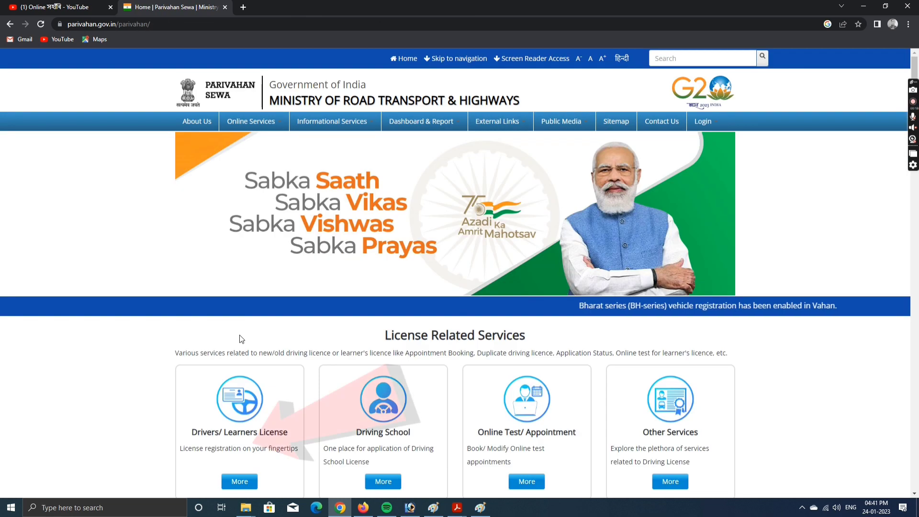
- Open the Drivers/Learners License services under License Related Services on Parivahan Sewa
scroll(244, 421, "down", 1)
left_click(240, 434)
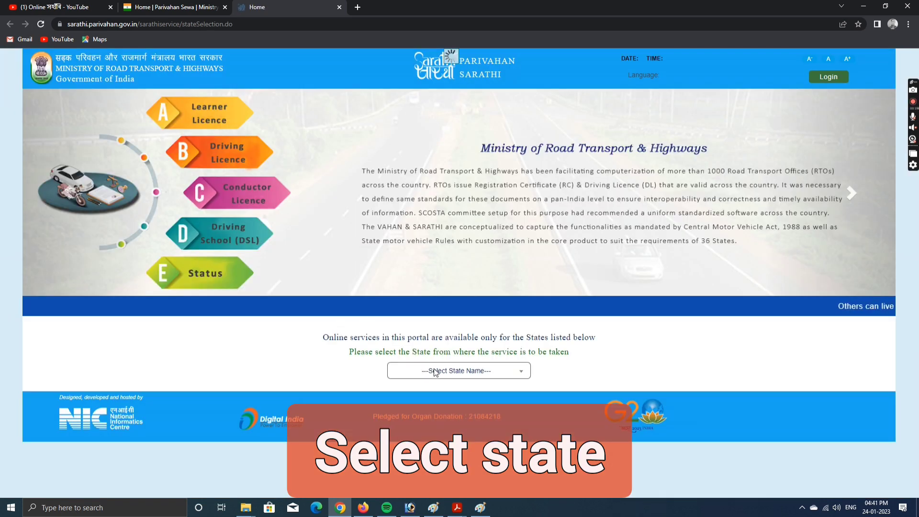
- Select Assam as the state and choose Renewal of DL from Contactless Licence Services
left_click(433, 372)
left_click(388, 241)
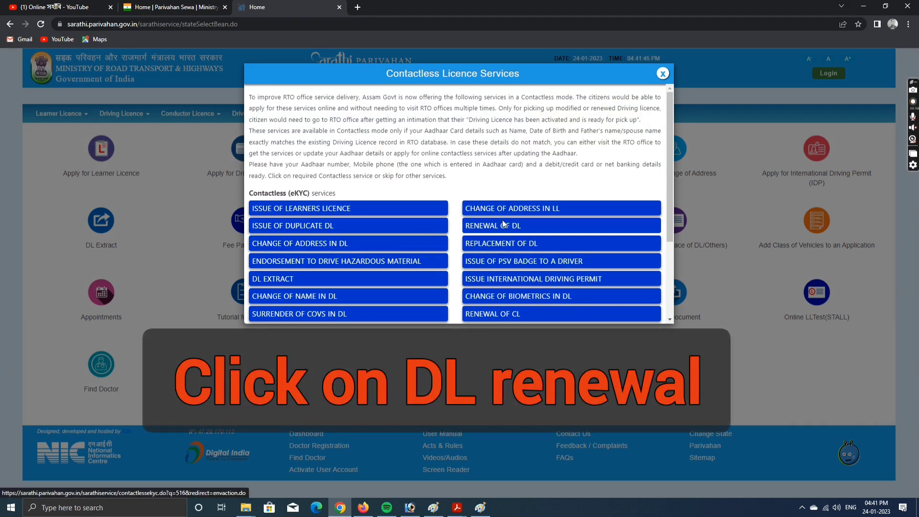
left_click(504, 224)
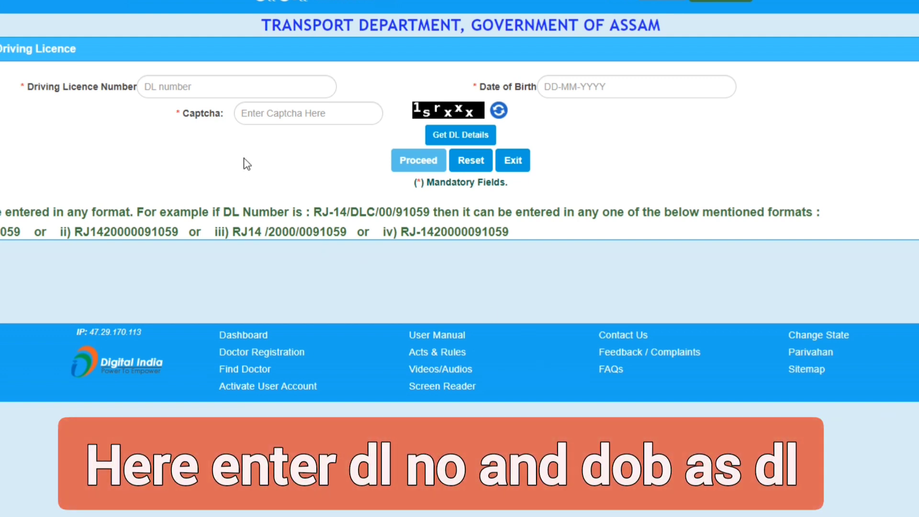
- Enter the driving licence number, pick the birth year, month and day from the calendar, and type the captcha
left_click(200, 86)
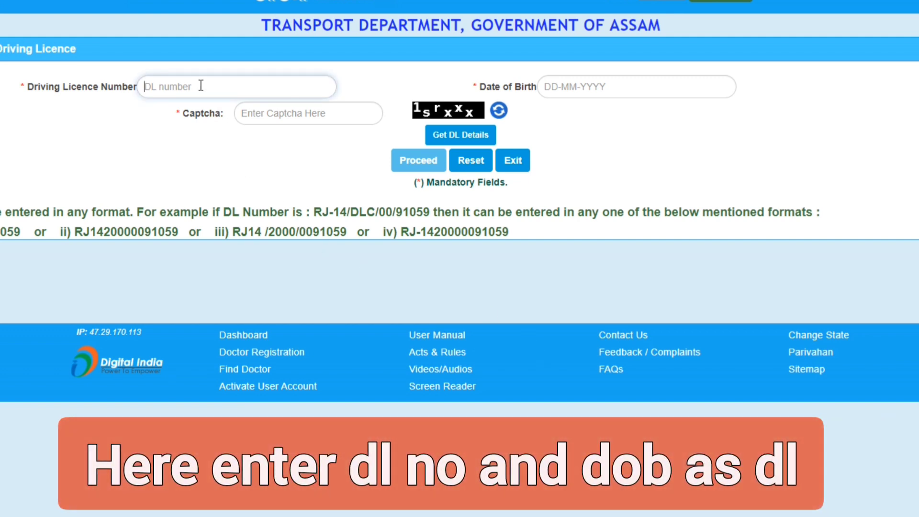
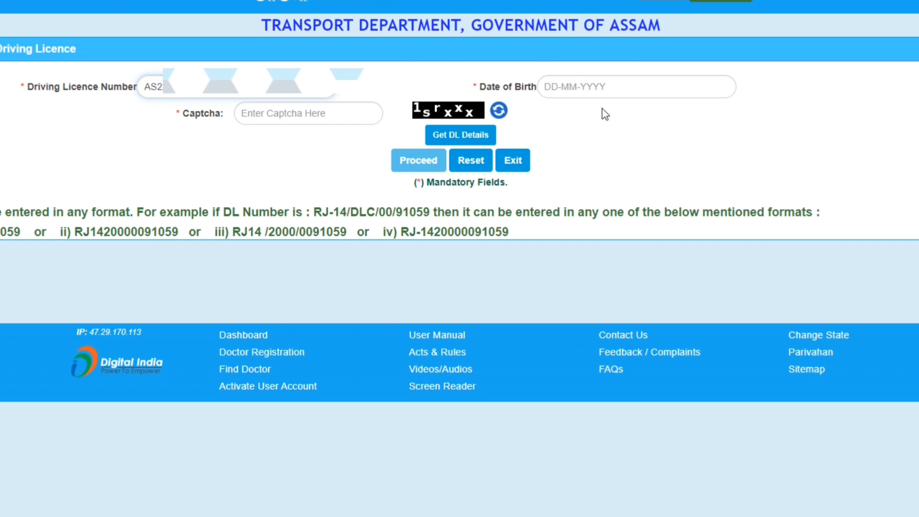
left_click(608, 88)
left_click(636, 116)
scroll(644, 170, "up", 10)
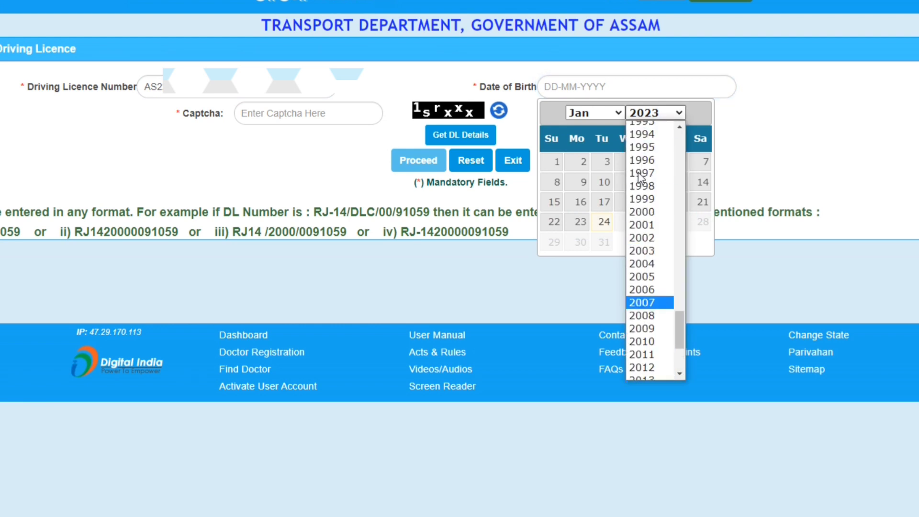
scroll(639, 127, "up", 1)
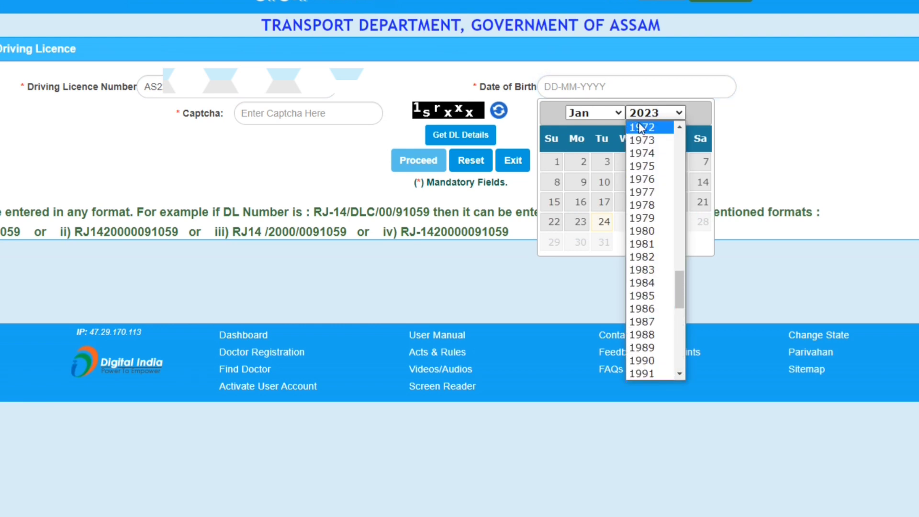
left_click(639, 122)
left_click(584, 117)
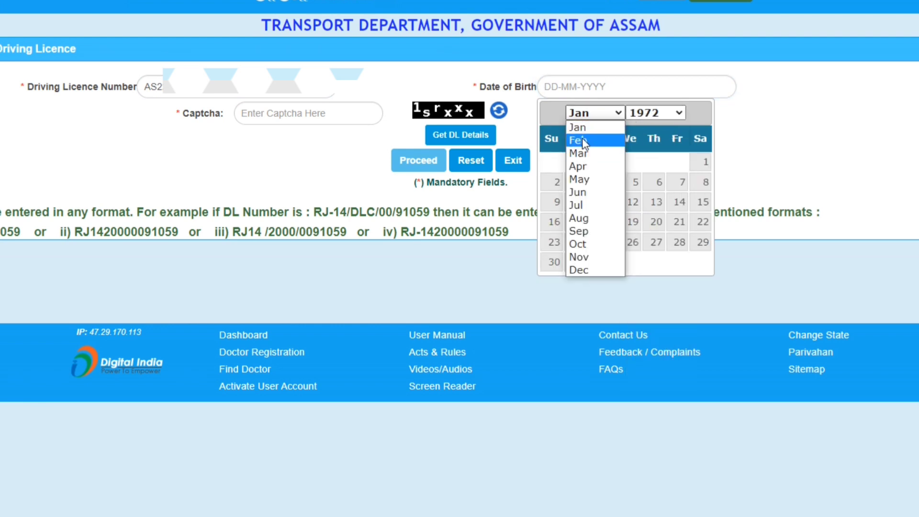
left_click(582, 139)
left_click(581, 243)
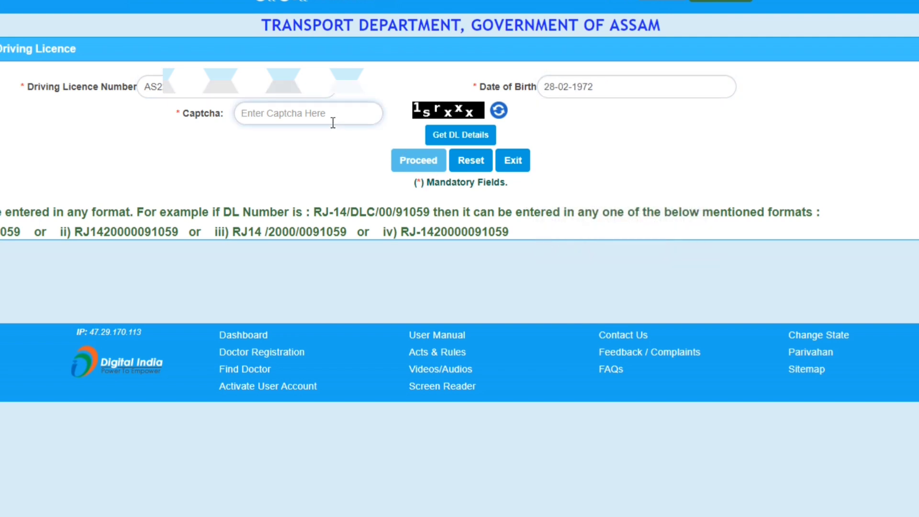
type("1sr")
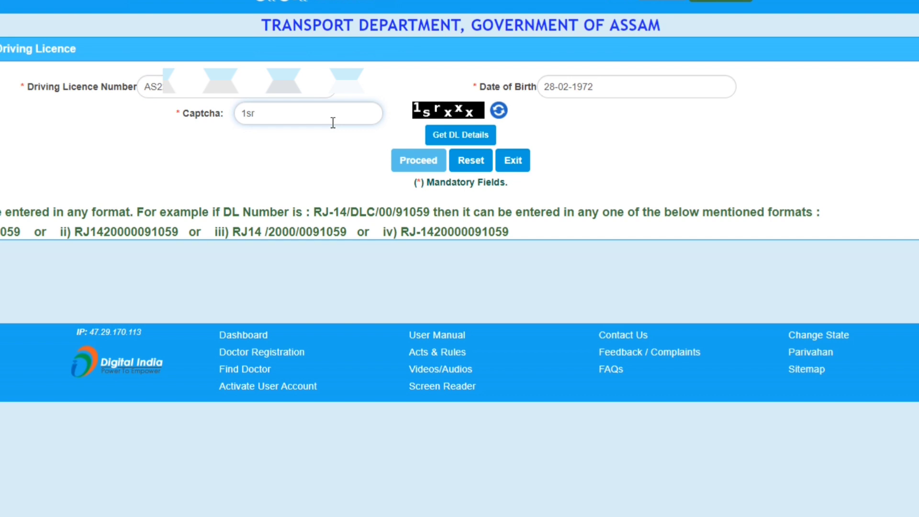
type("xxx")
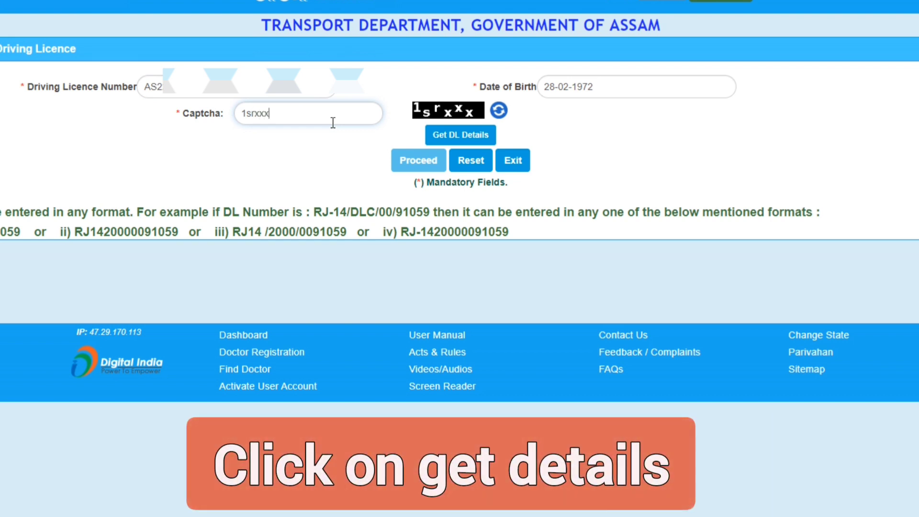
- Fetch the driving licence details and dismiss the renewal notice
left_click(483, 134)
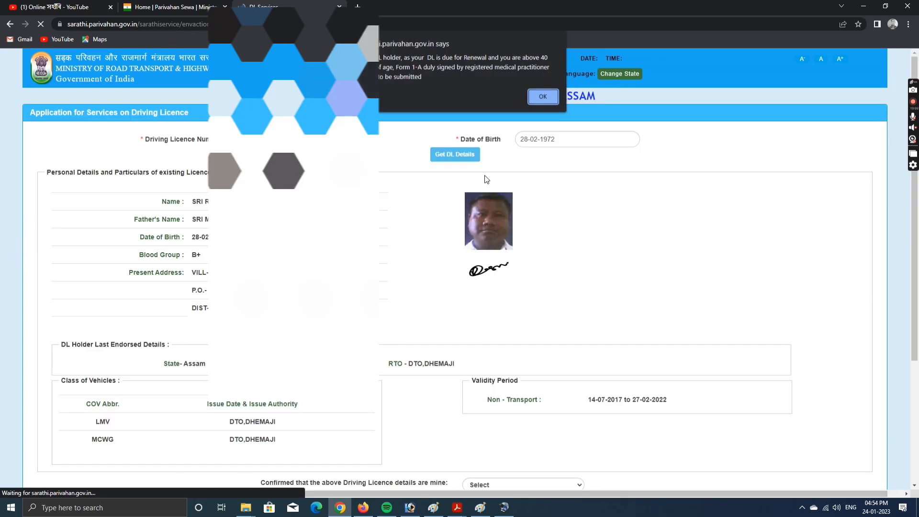
left_click(543, 98)
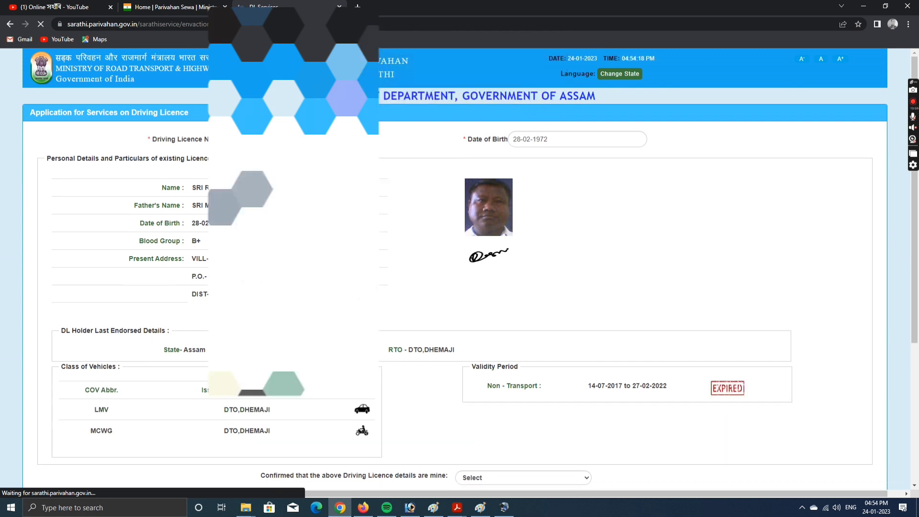
scroll(460, 268, "down", 5)
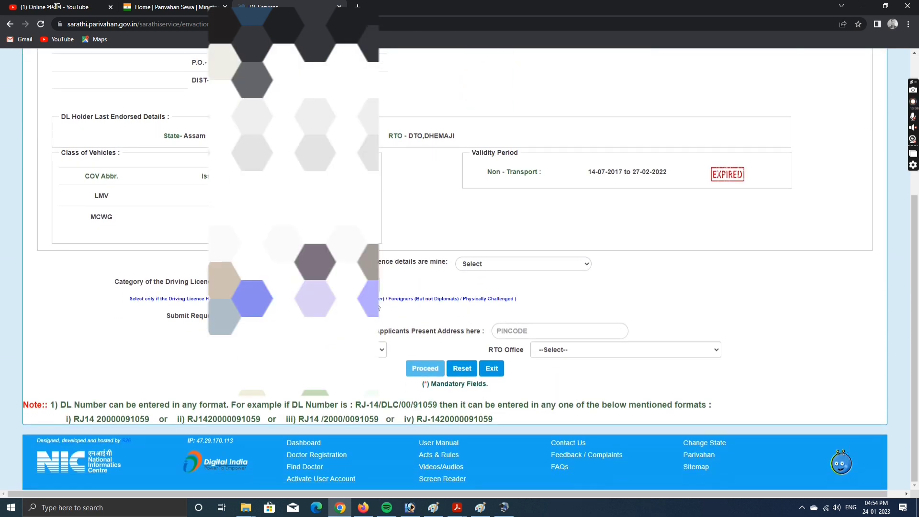
- Confirm the licence details as YES, choose RTO office DHEMAJI - AS22, and proceed
left_click(546, 264)
left_click(546, 283)
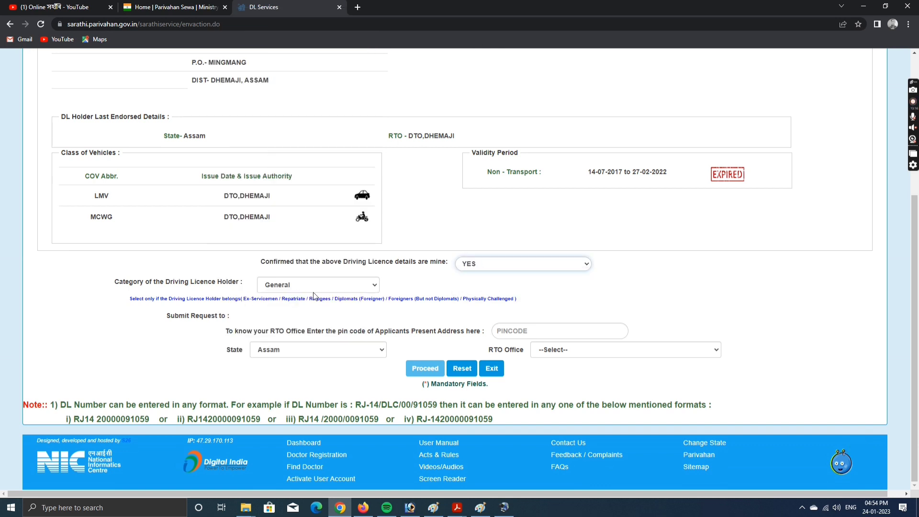
left_click(585, 352)
left_click(569, 253)
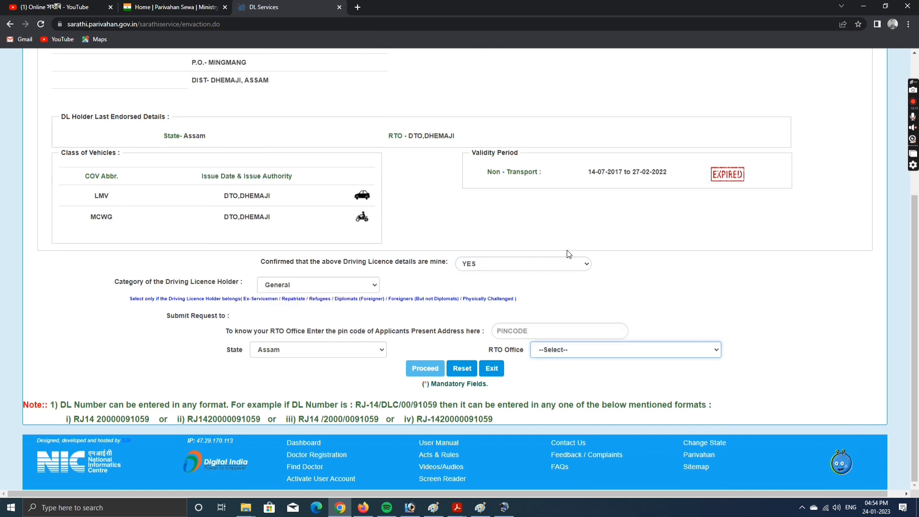
key("Down")
left_click(425, 374)
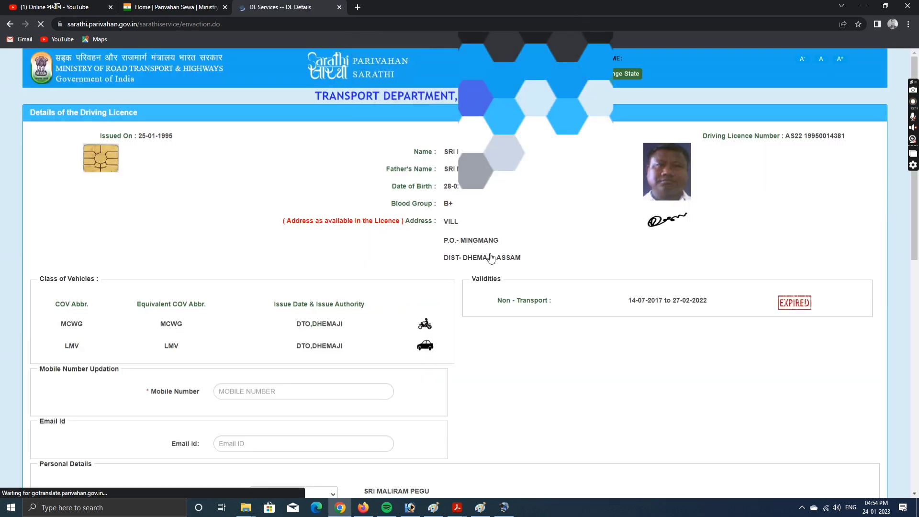
- Choose the permanent address district and circle, then find the village by typing 'ur'
scroll(492, 259, "down", 3)
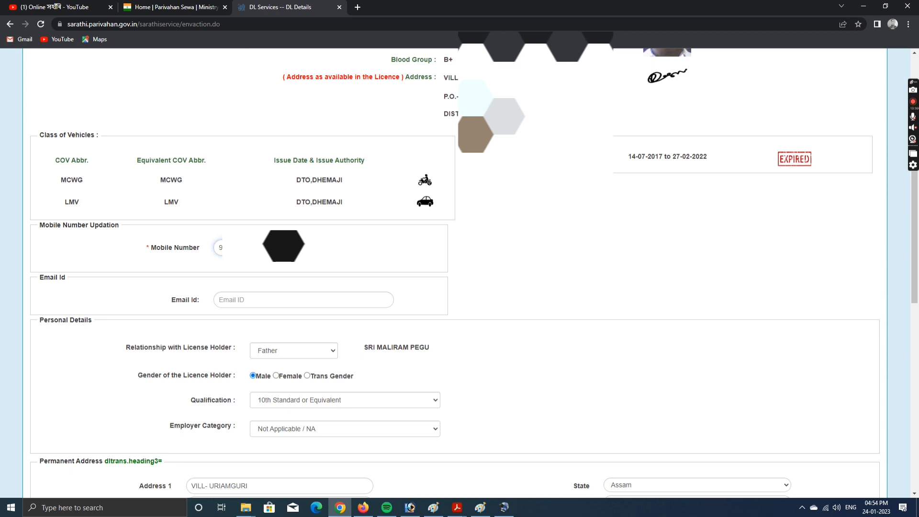
scroll(594, 354, "down", 3)
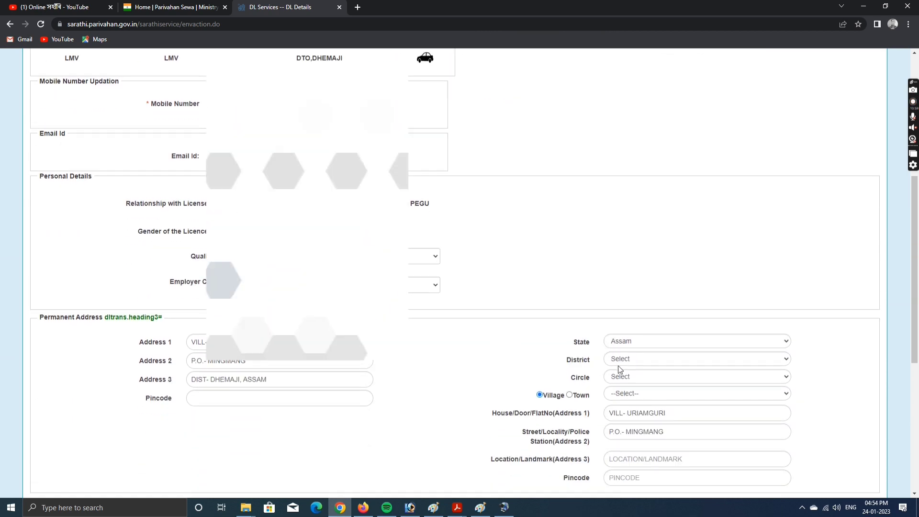
left_click(620, 363)
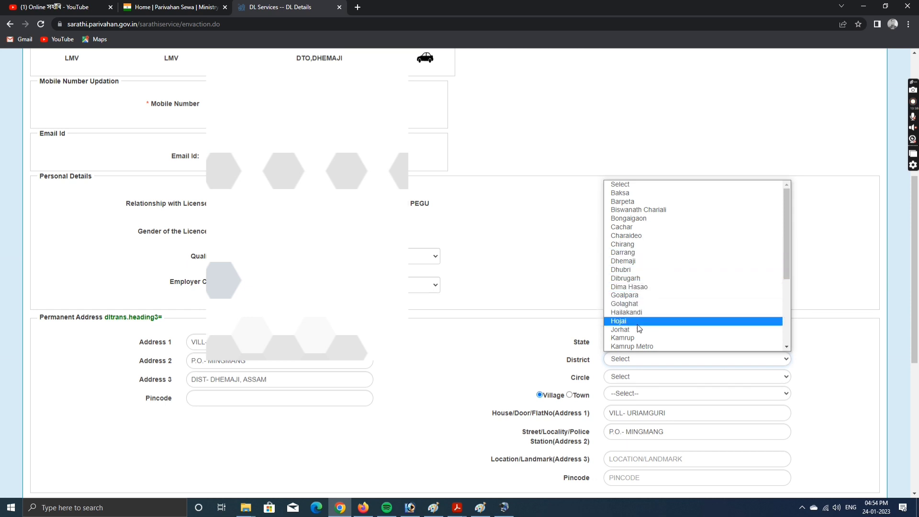
left_click(637, 262)
left_click(632, 375)
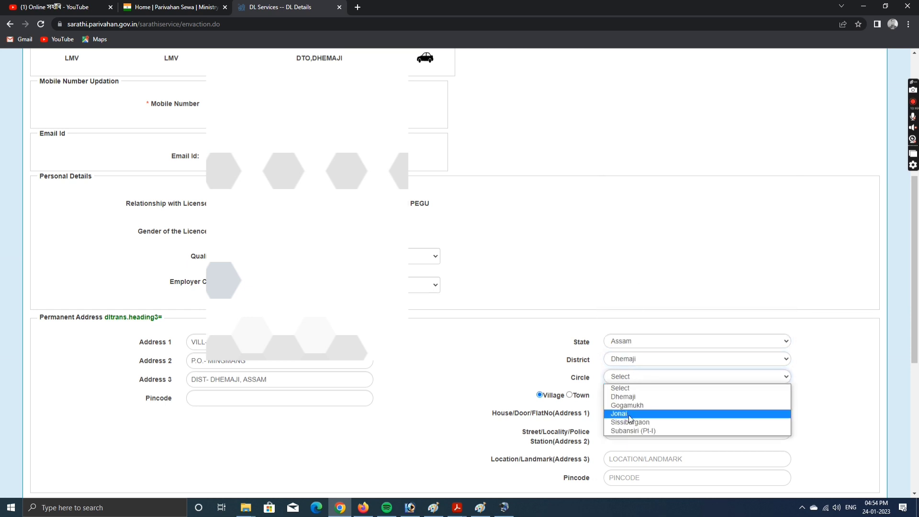
left_click(627, 405)
left_click(635, 394)
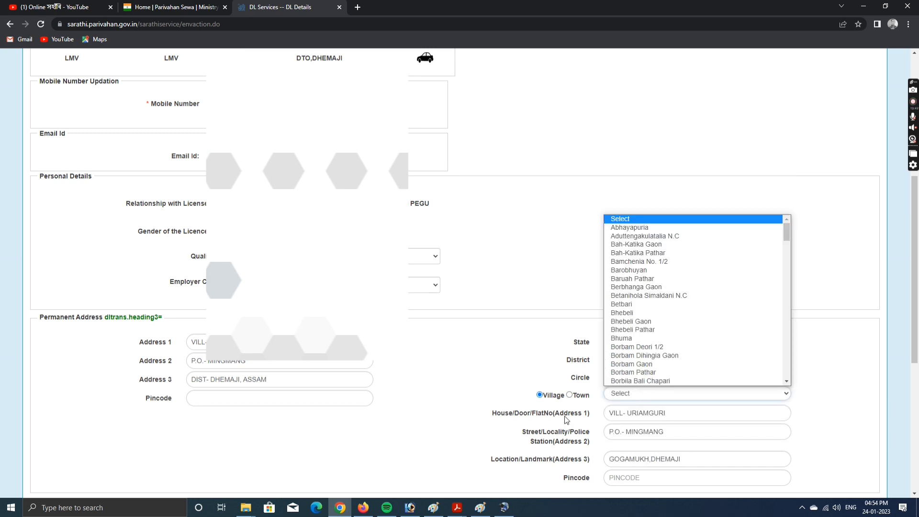
type("uri")
key("Return")
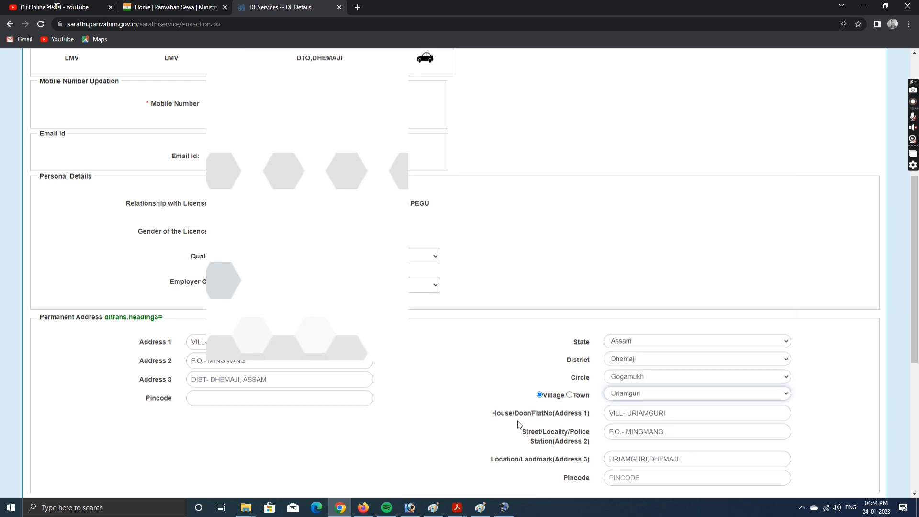
scroll(469, 356, "down", 4)
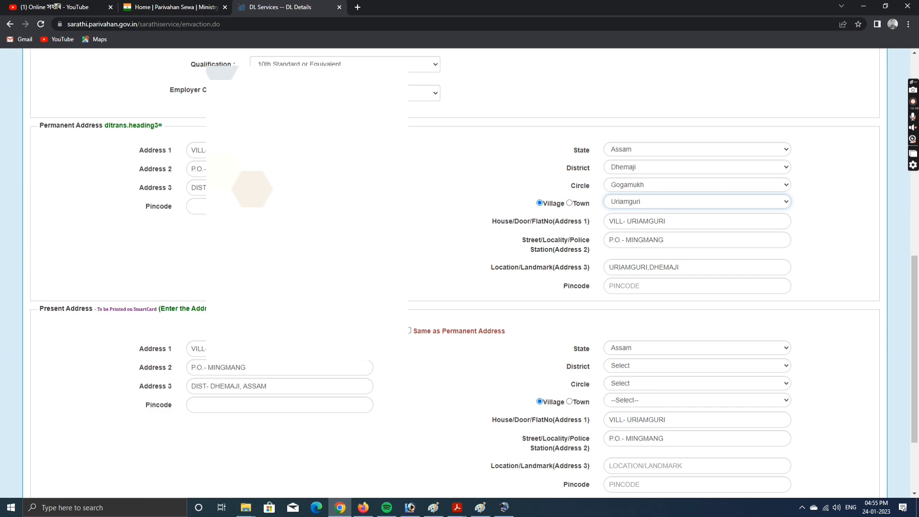
- Tick 'Same as Permanent Address' and try confirming, dismissing the pincode-required warning
scroll(469, 357, "down", 3)
left_click(409, 220)
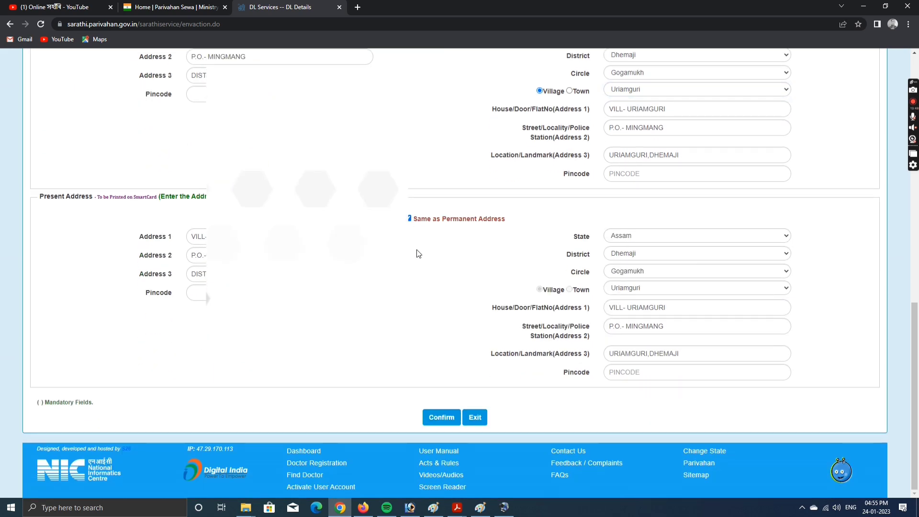
scroll(417, 254, "up", 7)
scroll(411, 235, "up", 5)
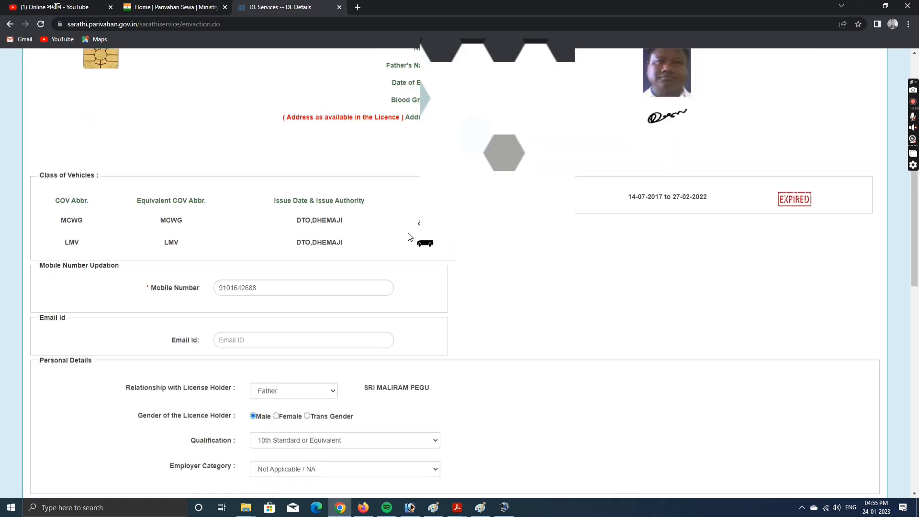
scroll(406, 237, "down", 6)
scroll(395, 248, "down", 6)
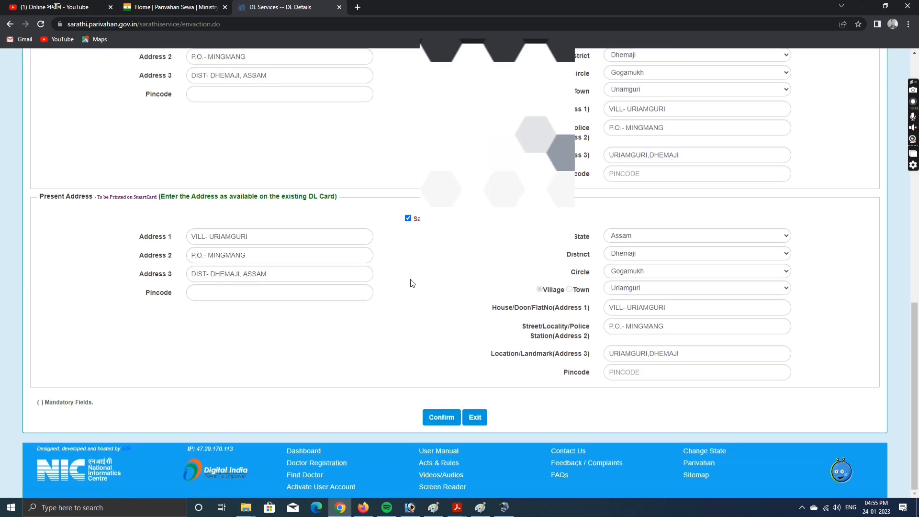
left_click(438, 418)
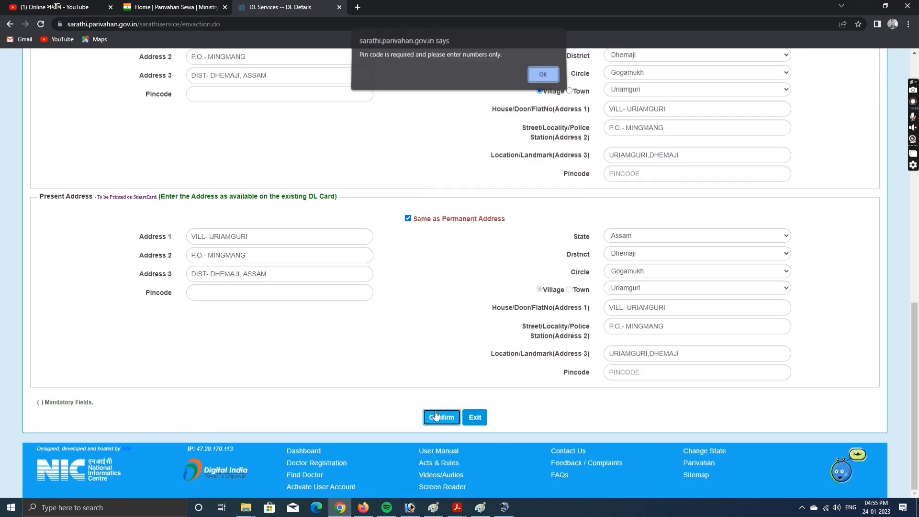
left_click(540, 80)
- Enter permanent pincode 787035, copy it to the present address, confirm and acknowledge delivery address
left_click(631, 176)
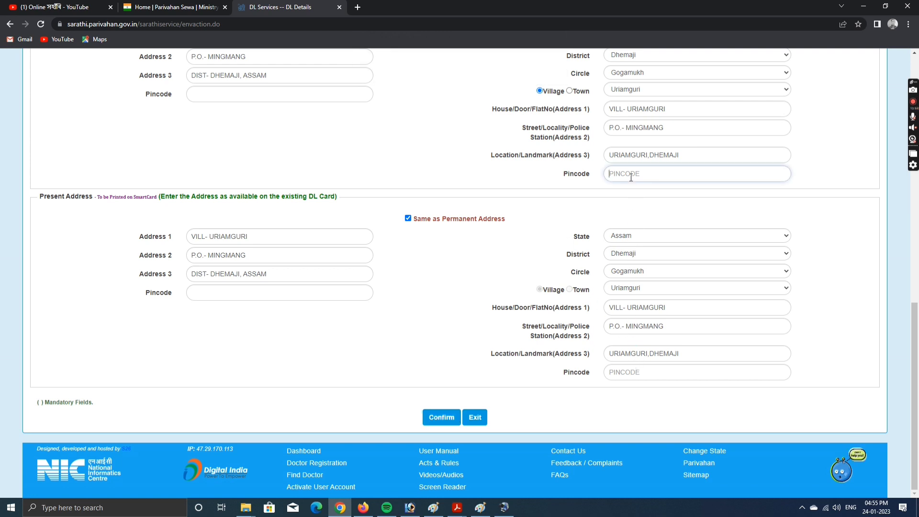
type("7870")
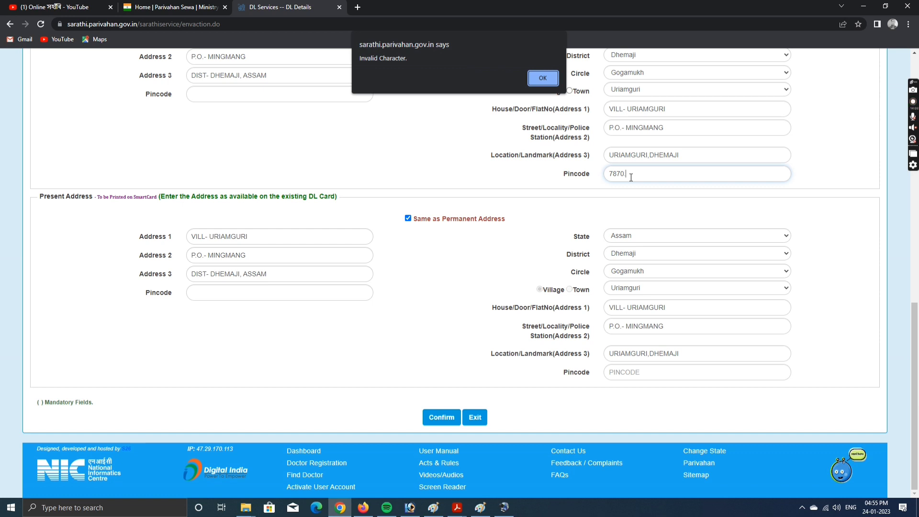
key("Return")
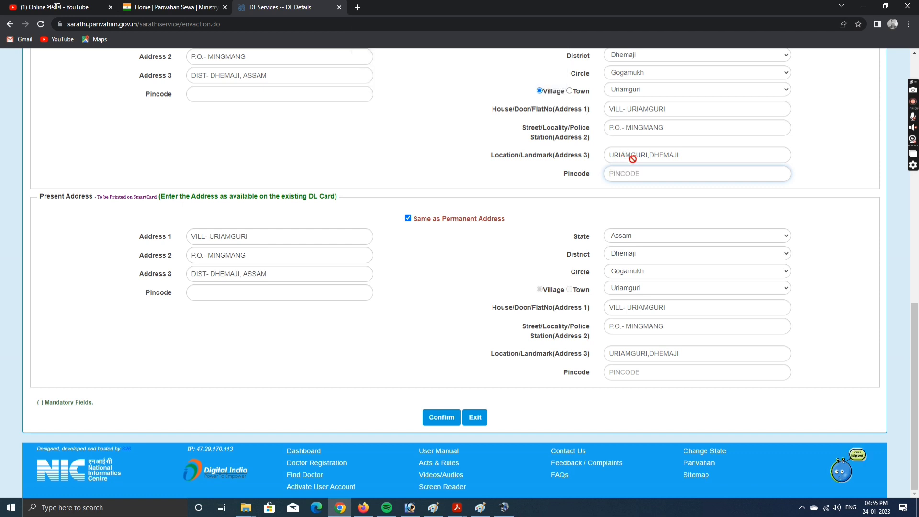
type("787035")
left_click(406, 221)
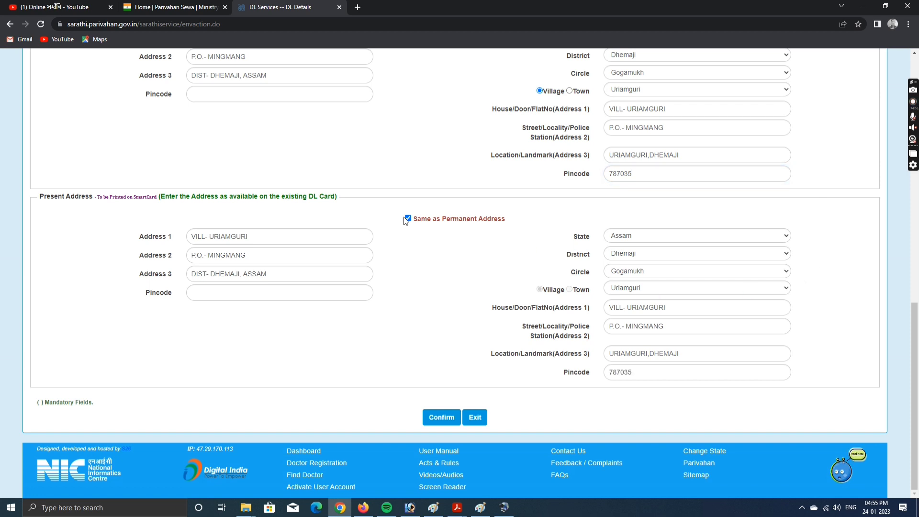
left_click(438, 418)
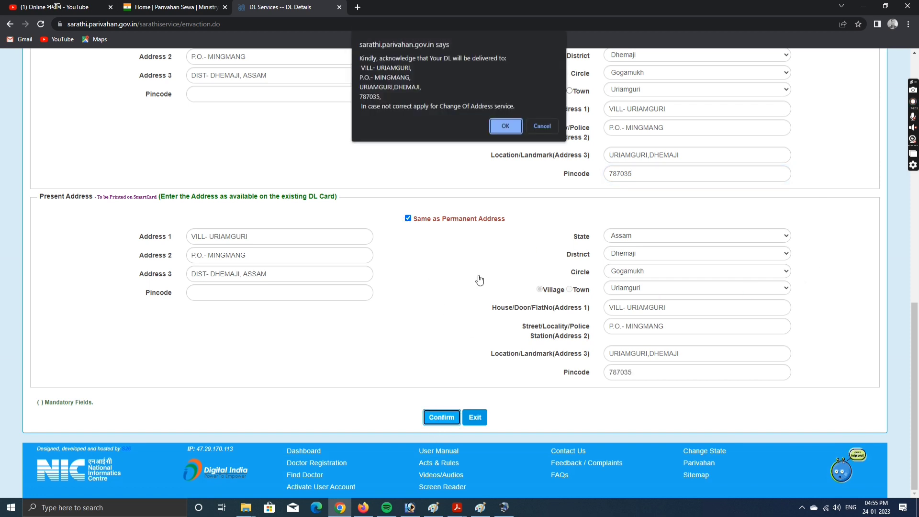
left_click(504, 126)
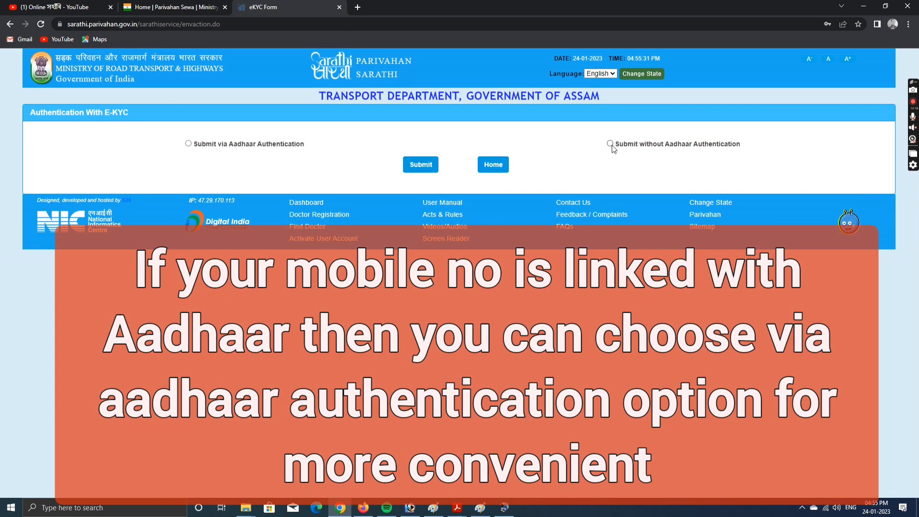
- Choose Submit without Aadhaar Authentication, generate a mobile OTP, and authenticate with the received OTP
left_click(611, 145)
left_click(431, 167)
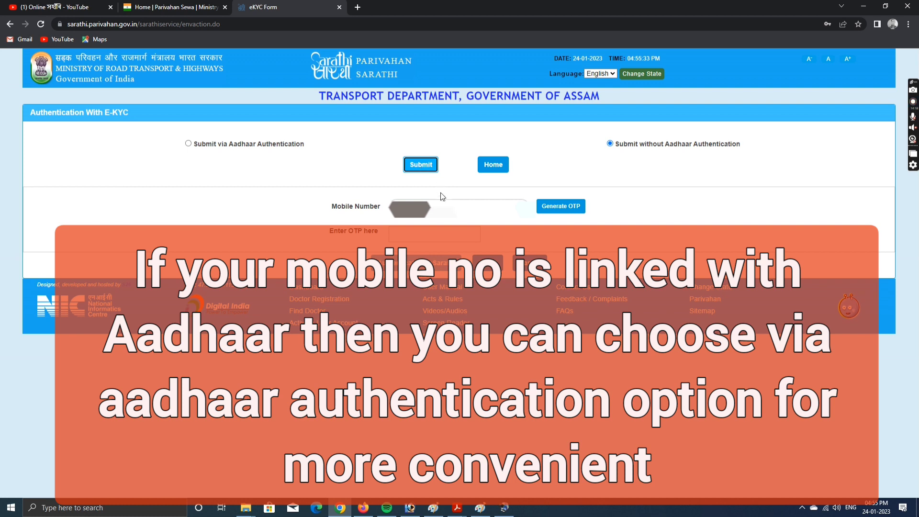
left_click(546, 206)
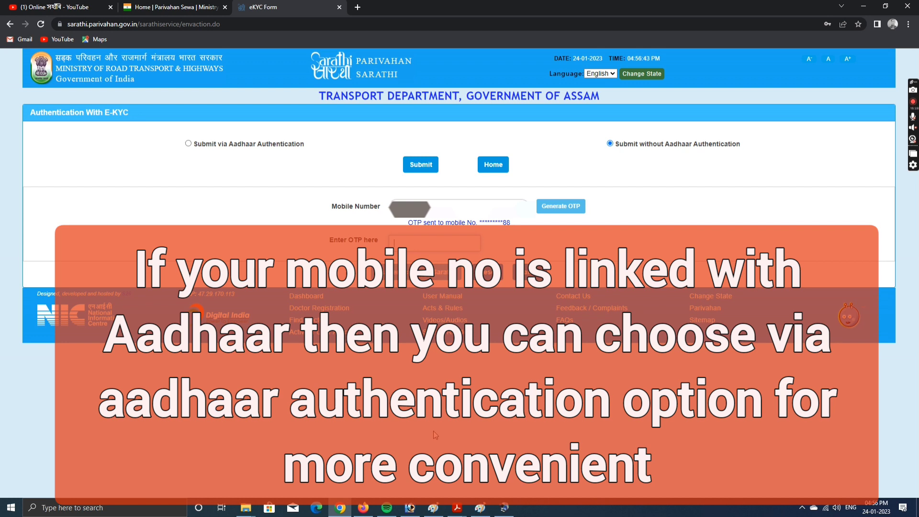
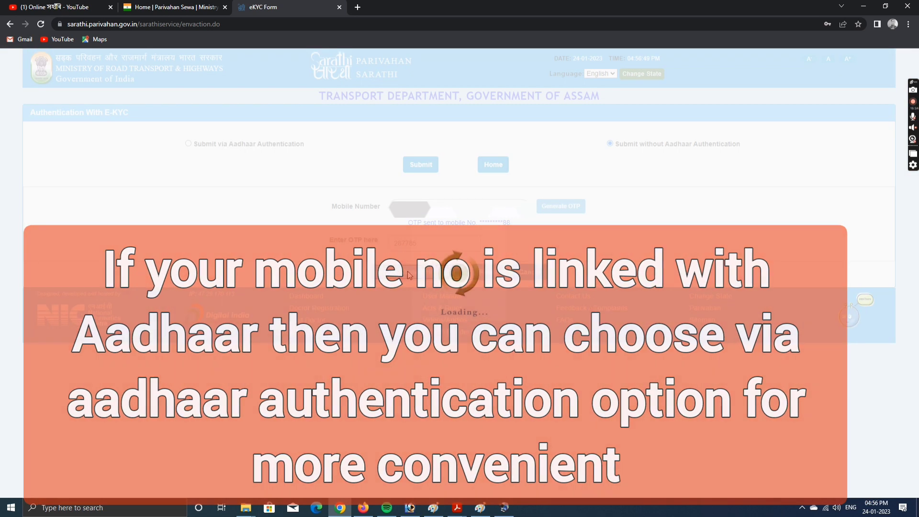
left_click(459, 280)
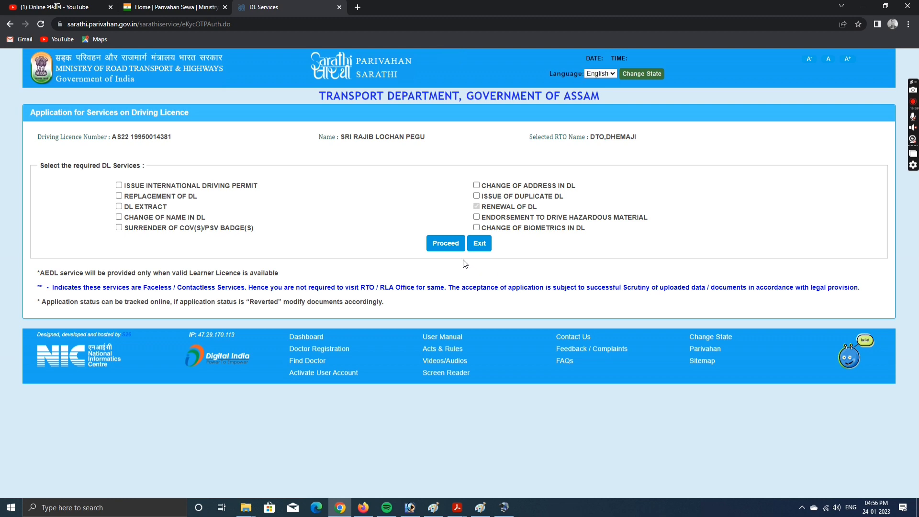
- Proceed with the ticked Renewal of DL service
left_click(447, 244)
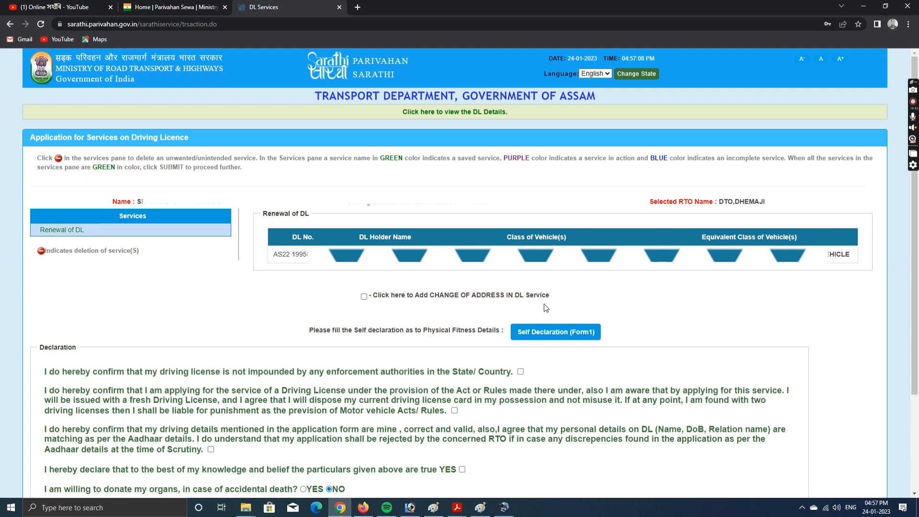
- In Self Declaration (Form1), answer NO for epilepsy, night blindness, deafness and other disability
left_click(567, 334)
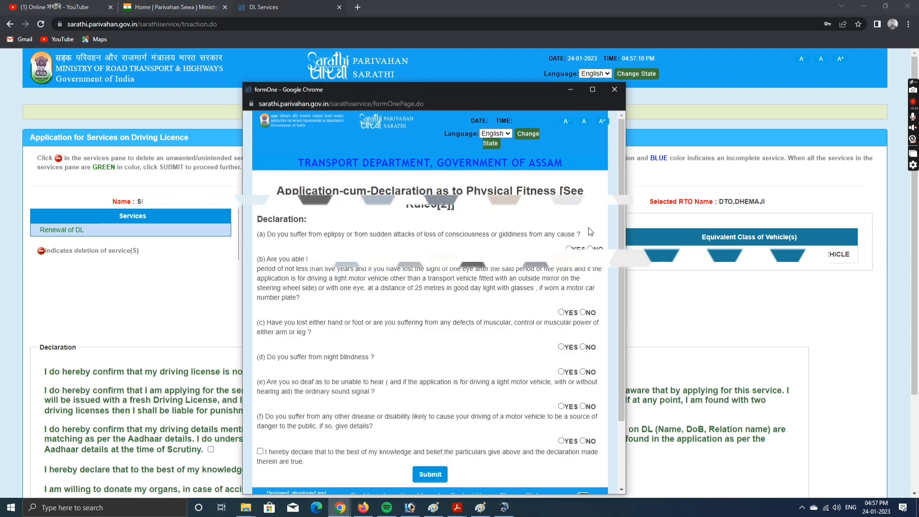
left_click(591, 249)
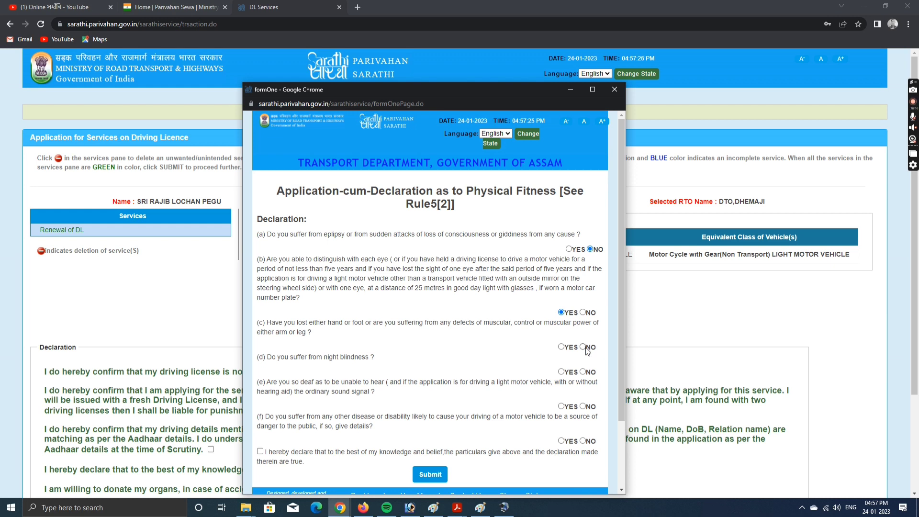
left_click(583, 372)
left_click(584, 407)
left_click(583, 441)
- Affirm the fitness declaration, submit and confirm it, and return to the application page
scroll(583, 415, "down", 2)
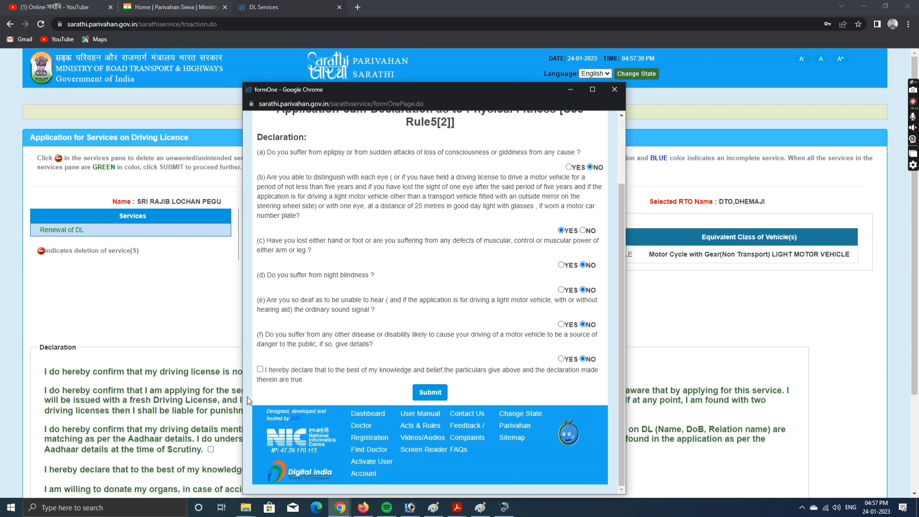
left_click(260, 370)
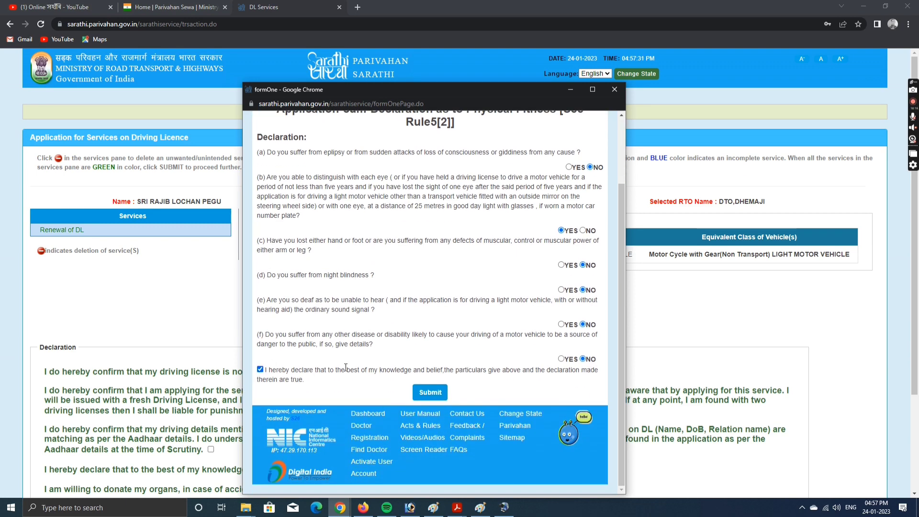
left_click(431, 392)
left_click(481, 155)
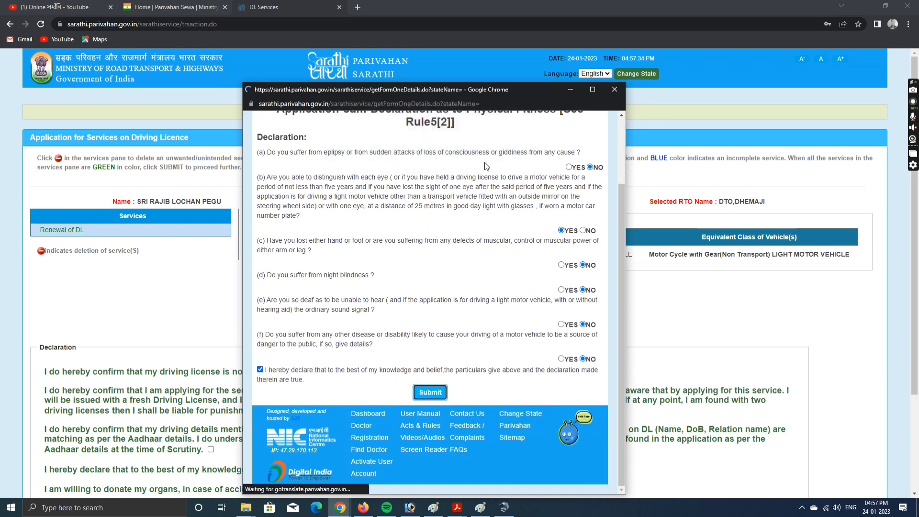
left_click(437, 214)
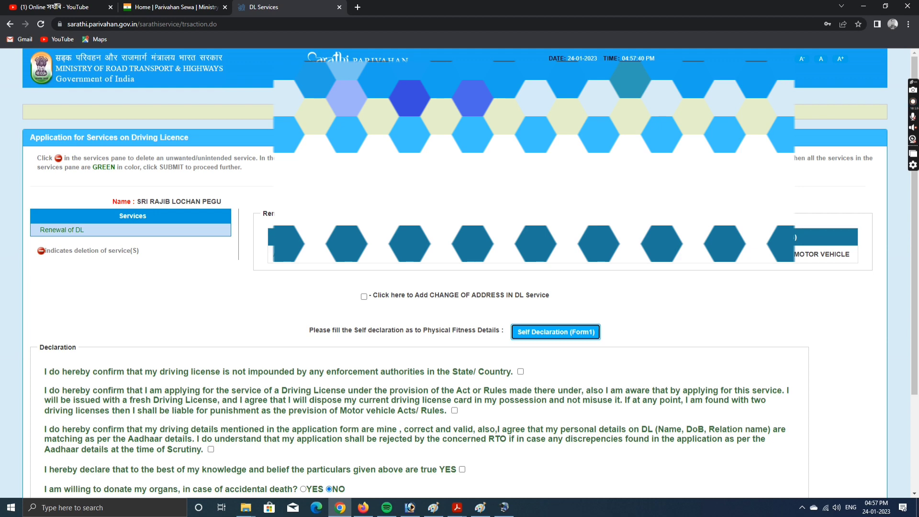
- Tick the four declarations: not impounded, renewal, details match Aadhaar, particulars true
scroll(412, 326, "down", 3)
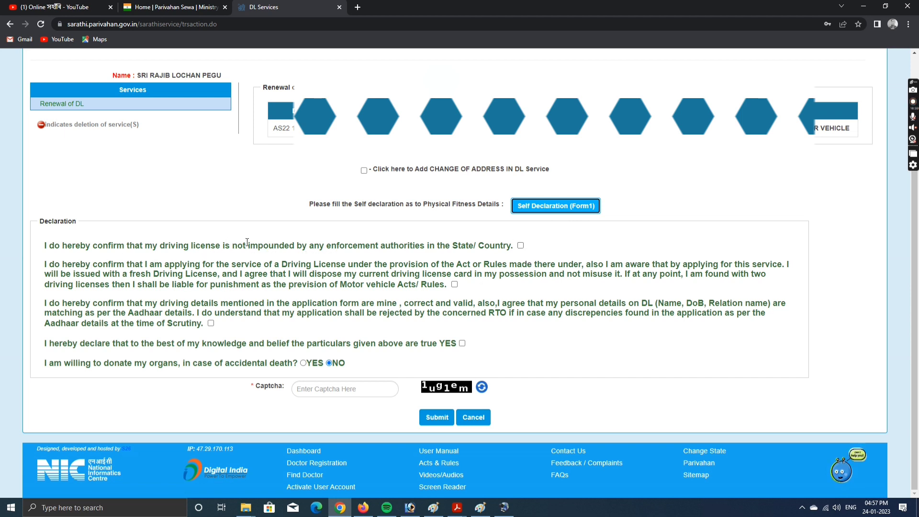
left_click(520, 246)
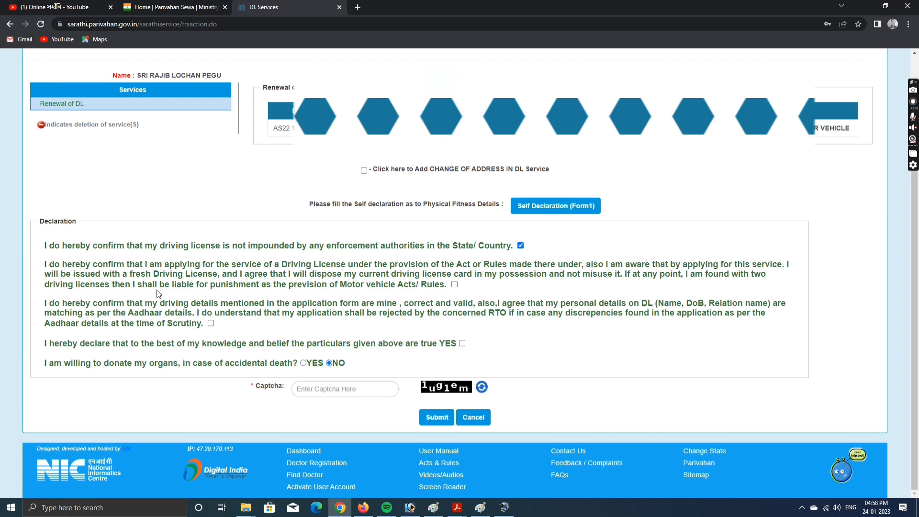
left_click(454, 284)
left_click(212, 324)
left_click(463, 344)
- Enter the captcha, submit the renewal, decline organ donation, and dismiss the success message
left_click(340, 385)
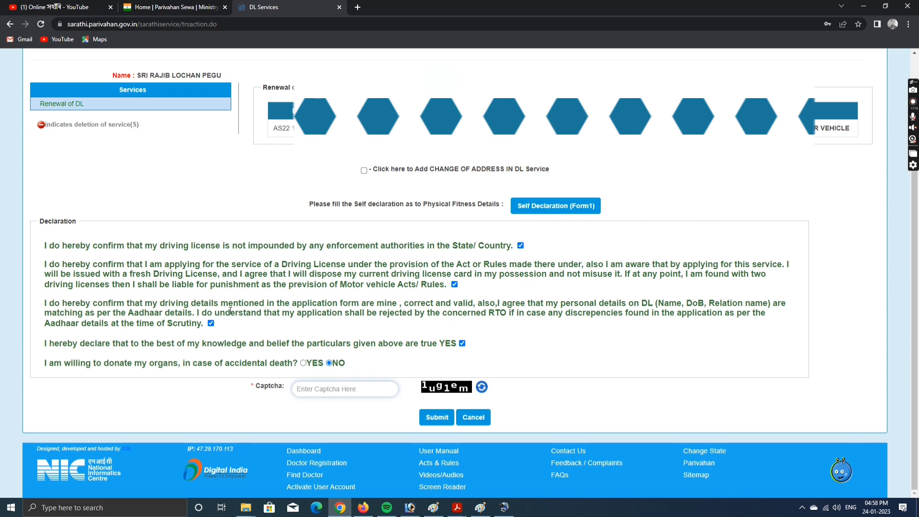
type("1ug1em")
left_click(434, 418)
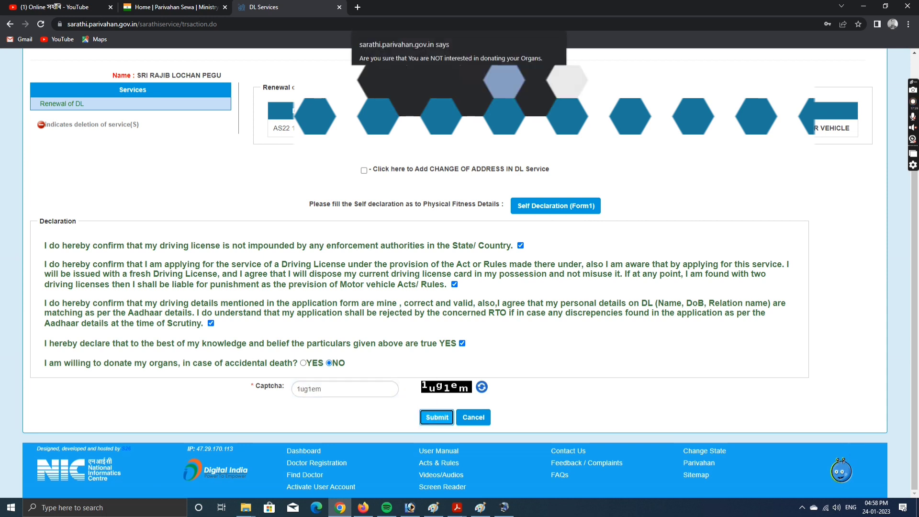
key("Return")
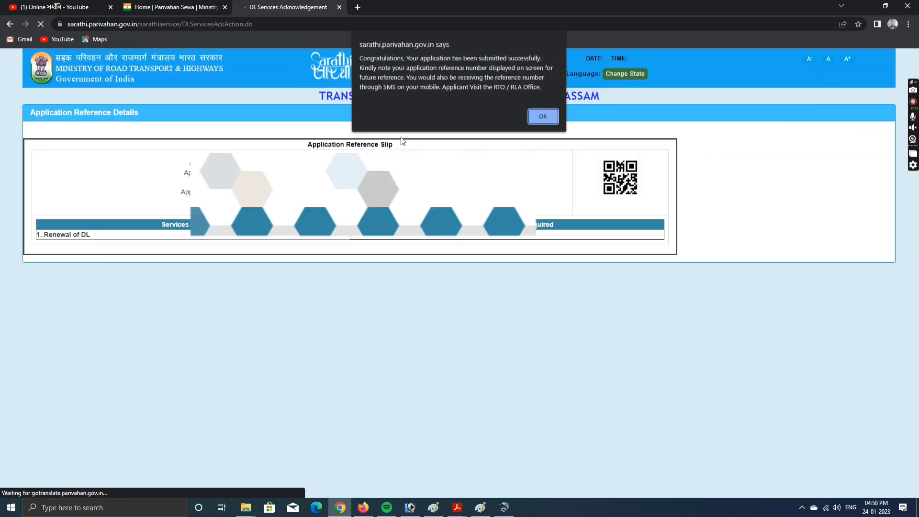
left_click(543, 116)
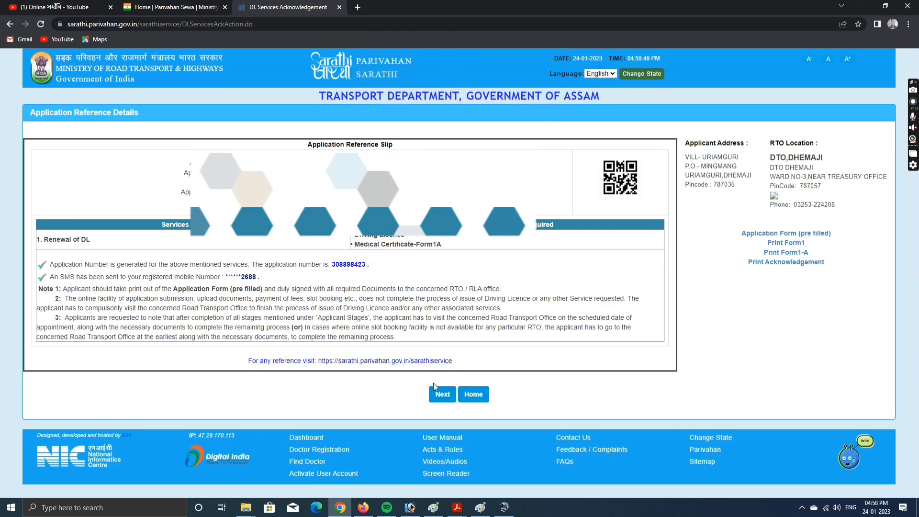
- Continue past the application status and proceed to stage 2, Upload Documents, for this renewal
left_click(440, 394)
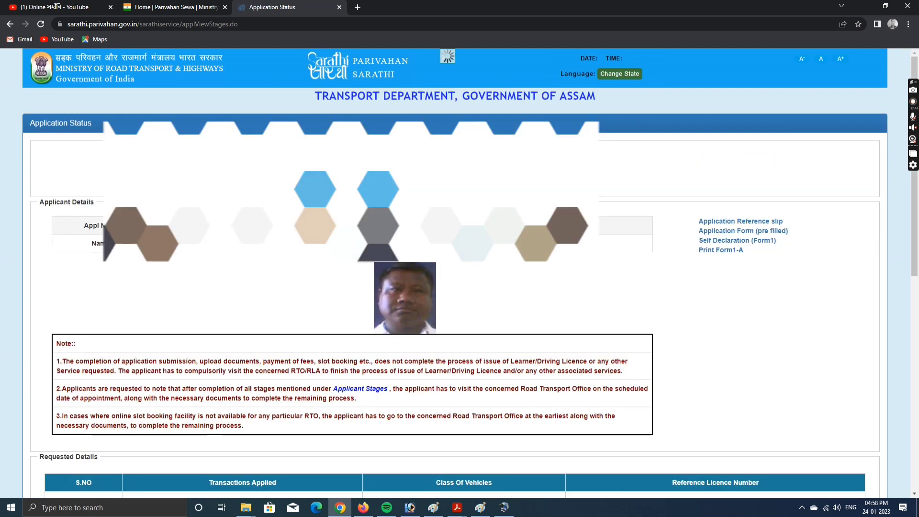
scroll(454, 273, "down", 5)
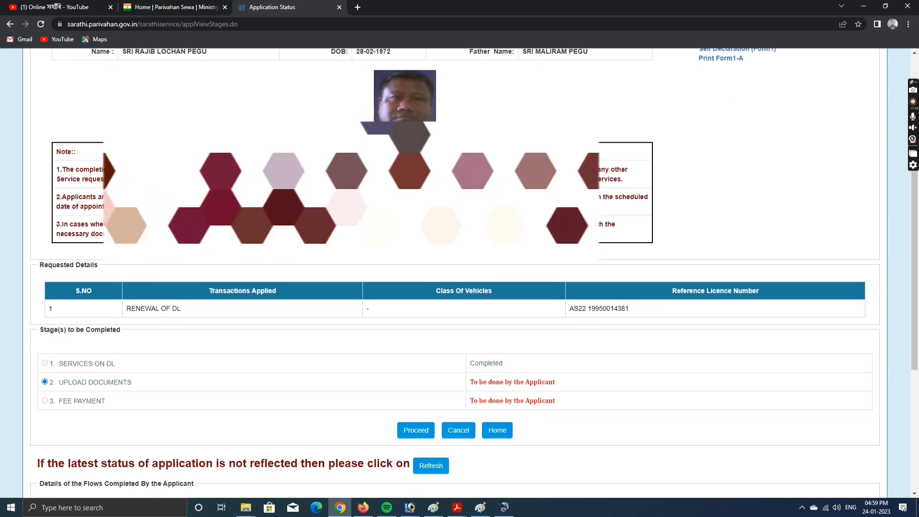
scroll(343, 200, "down", 5)
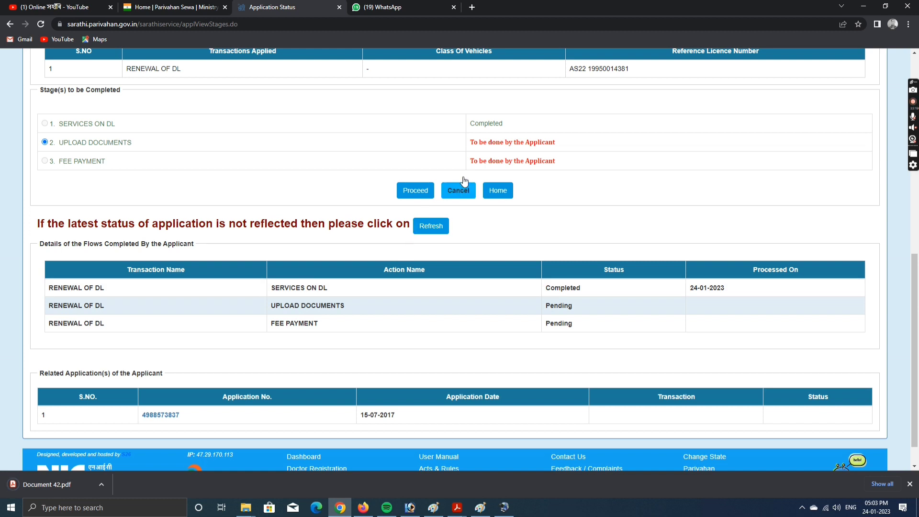
left_click(420, 191)
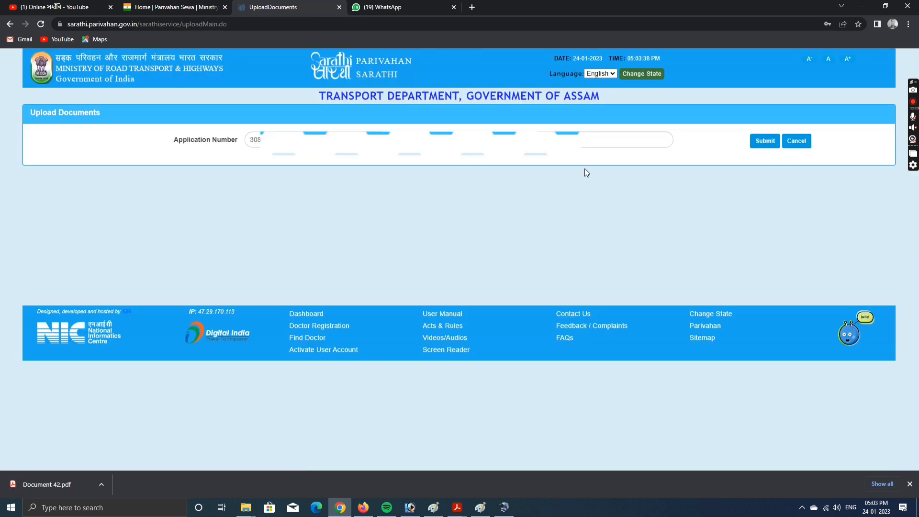
- Load the application and choose Driving Licence as the document with Driving License as proof
left_click(760, 143)
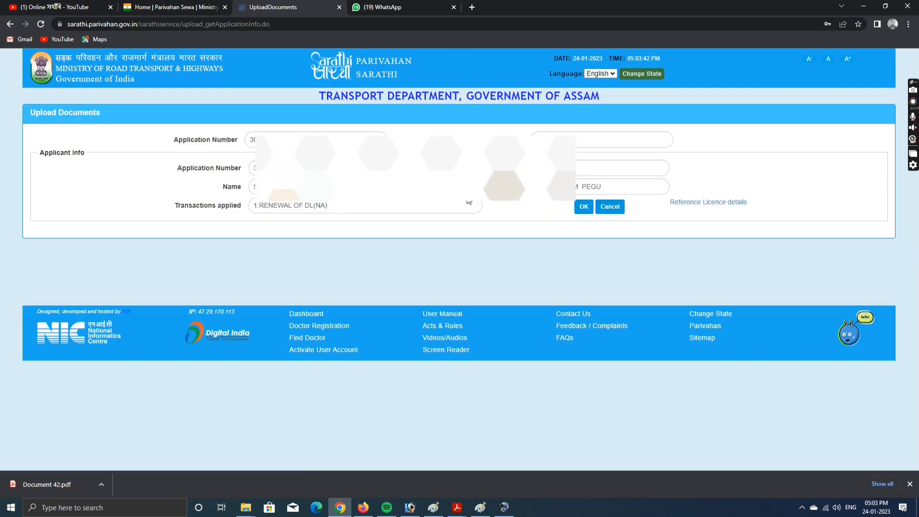
left_click(584, 207)
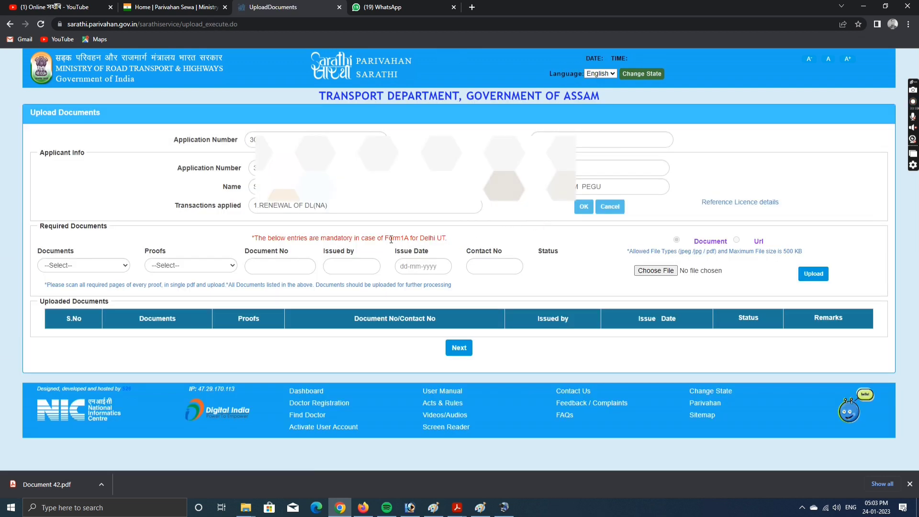
left_click(98, 268)
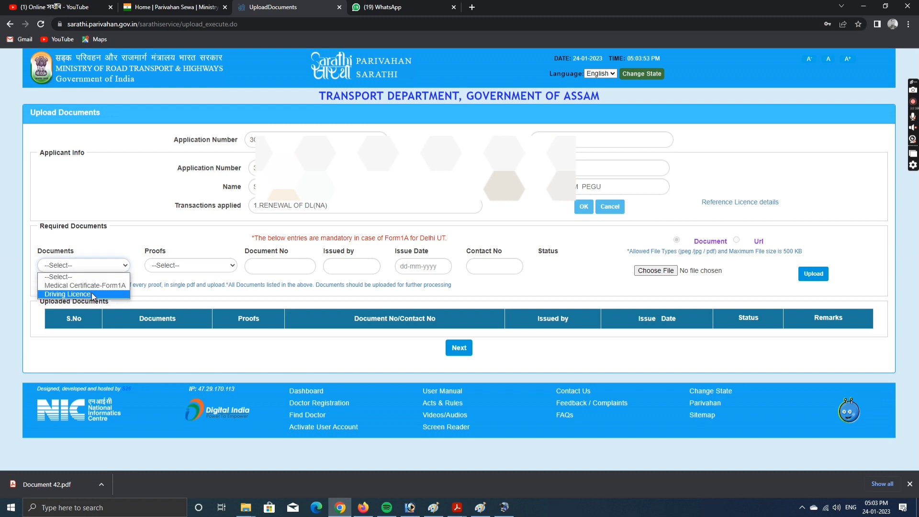
left_click(92, 295)
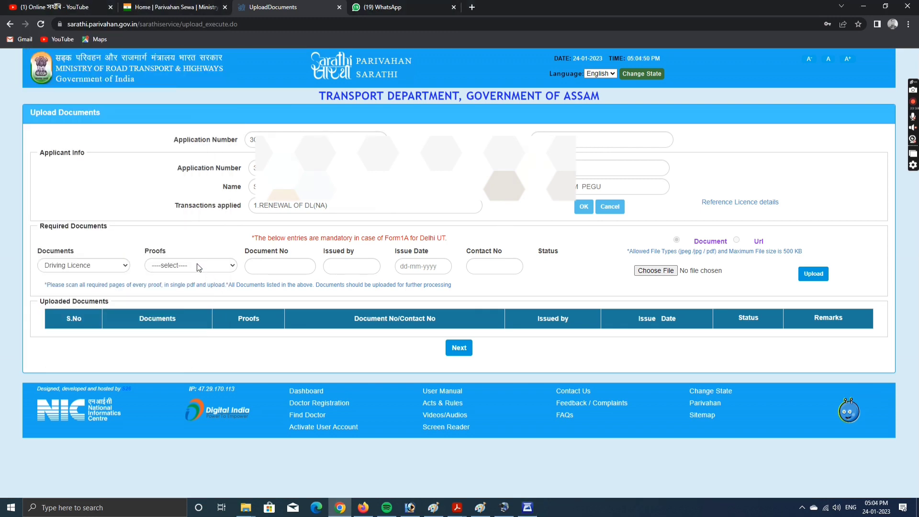
left_click(199, 267)
left_click(197, 285)
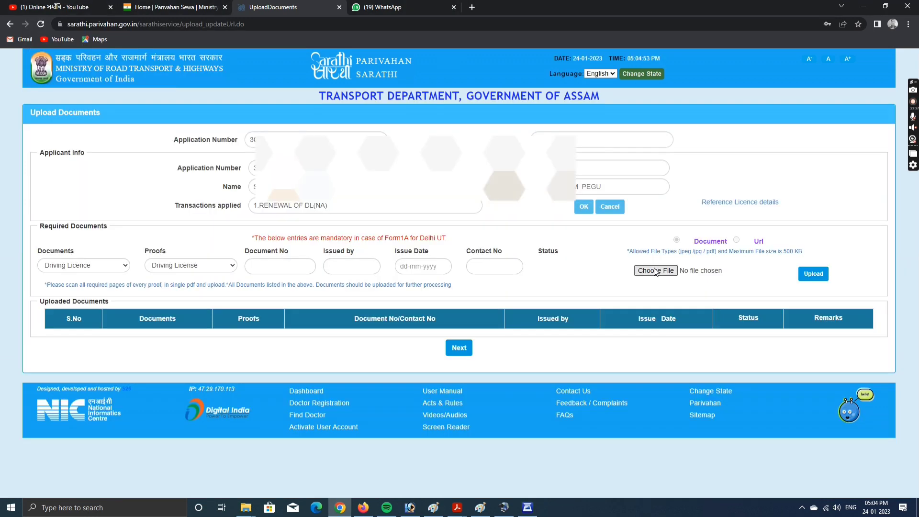
- Upload the scanned licence image from Documents and confirm it so it is saved
left_click(656, 270)
left_click(34, 97)
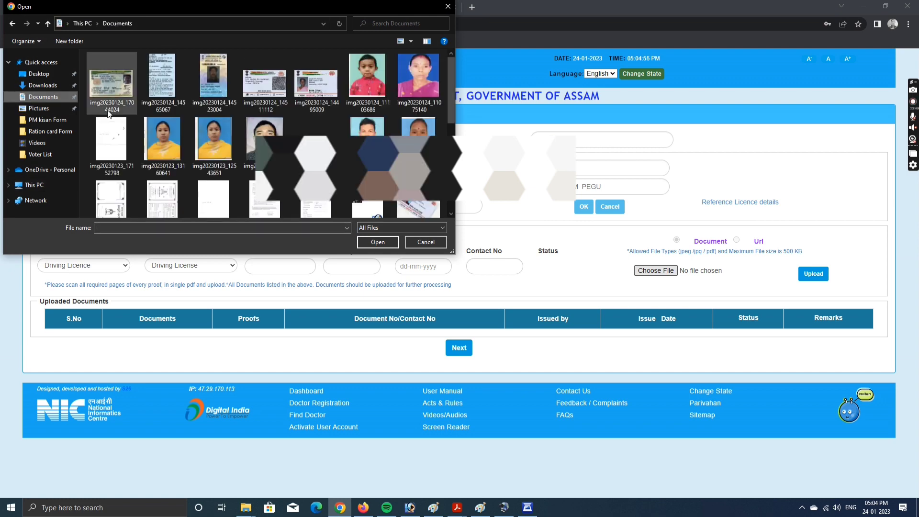
double_click(112, 81)
left_click(808, 276)
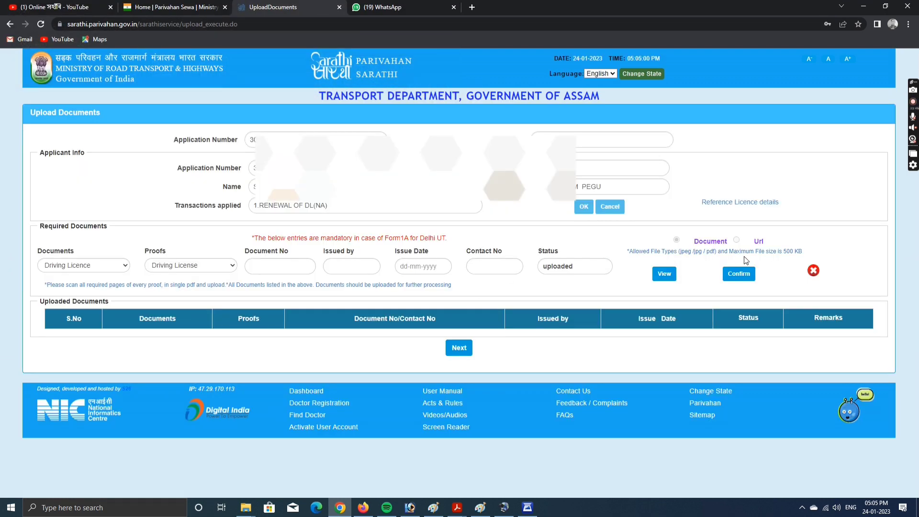
left_click(741, 275)
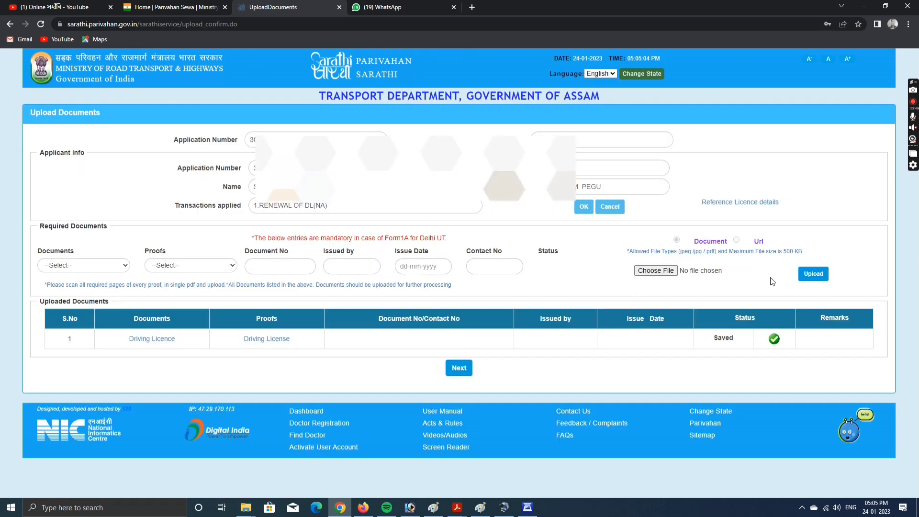
- Finish the uploads and open Form 1-A as a printable PDF
left_click(457, 367)
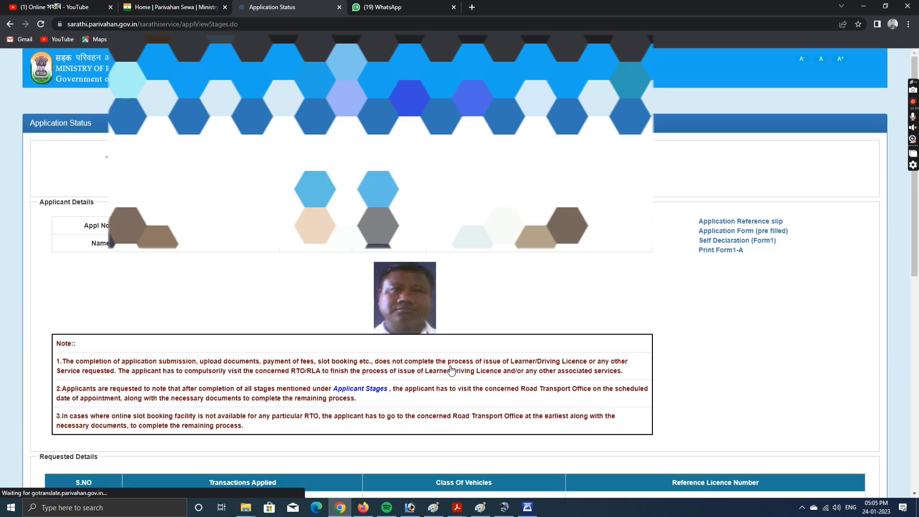
scroll(538, 320, "down", 2)
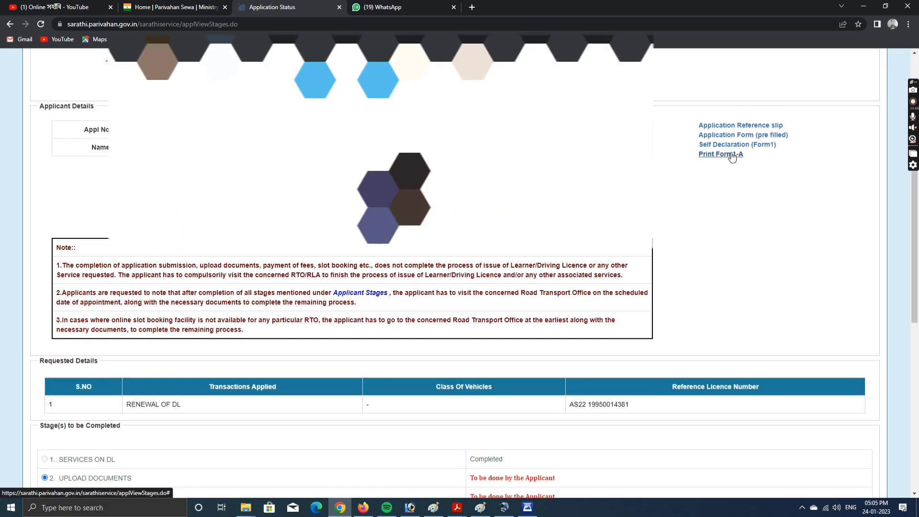
left_click(732, 157)
scroll(546, 258, "down", 3)
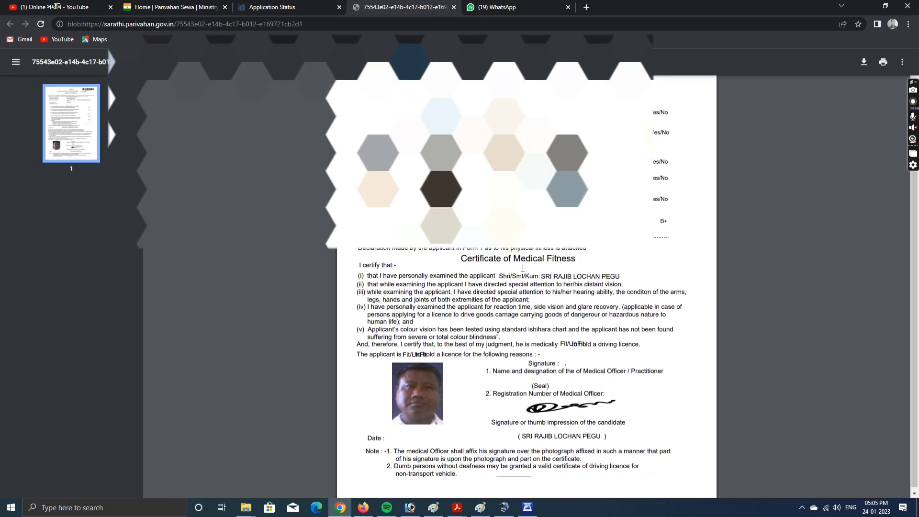
- Print Form 1-A in colour and leave the PDF view
key("ctrl+p")
left_click(701, 150)
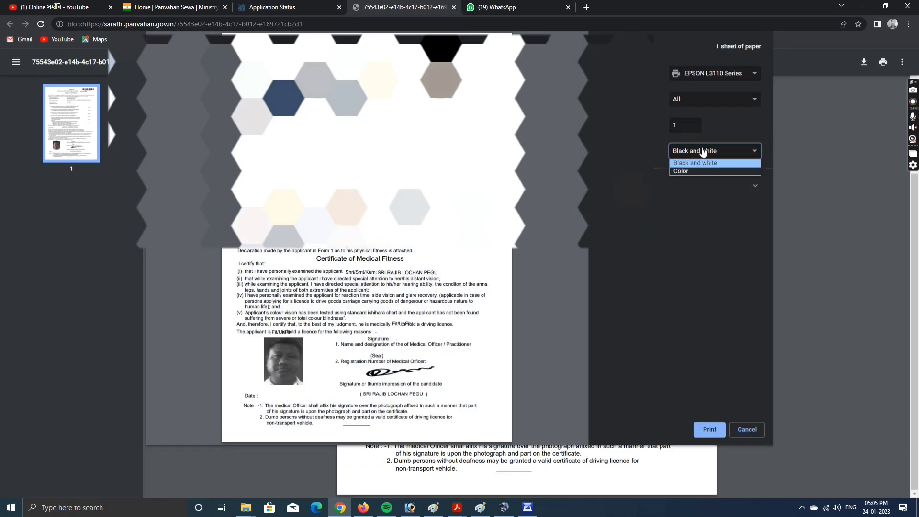
left_click(704, 171)
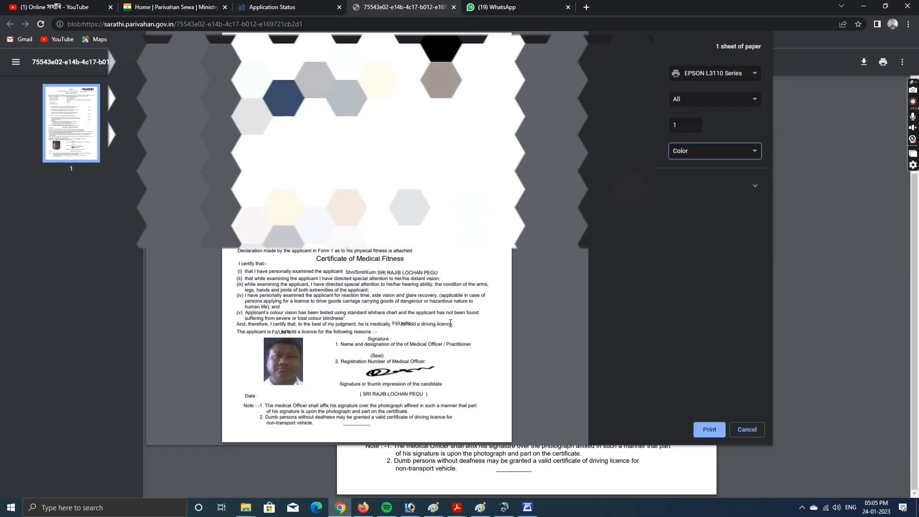
left_click(706, 429)
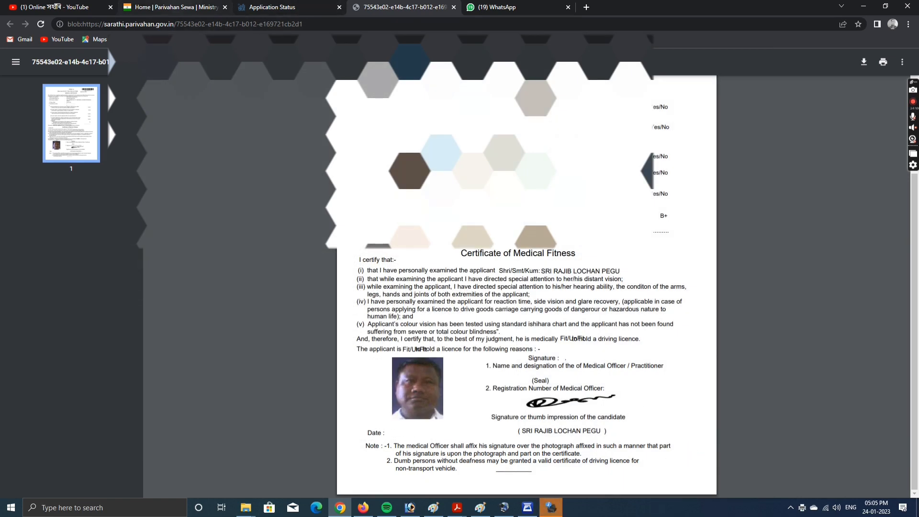
left_click(172, 7)
- Review the application status page
left_click(288, 7)
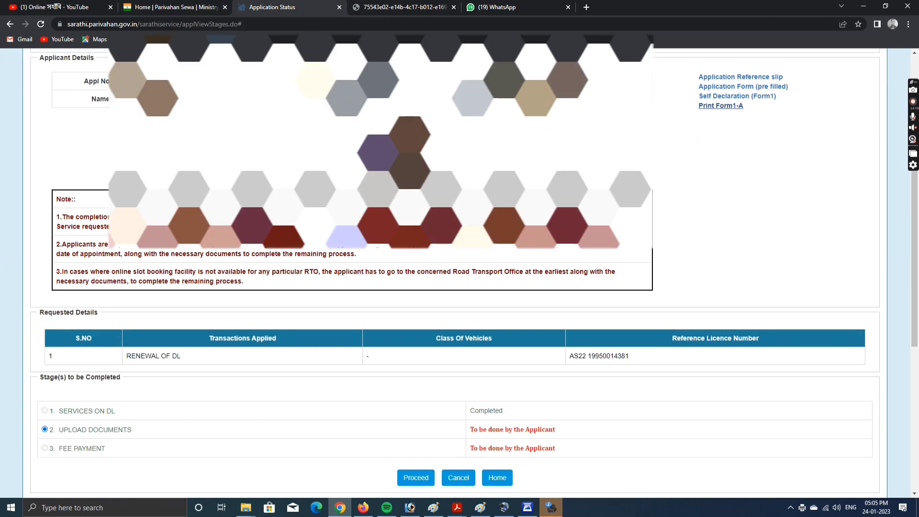
scroll(52, 390, "down", 1)
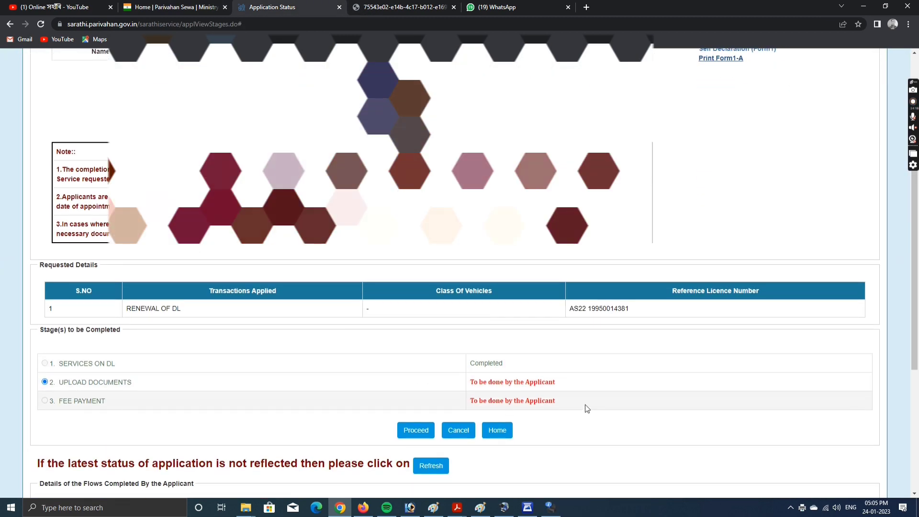
scroll(585, 406, "down", 3)
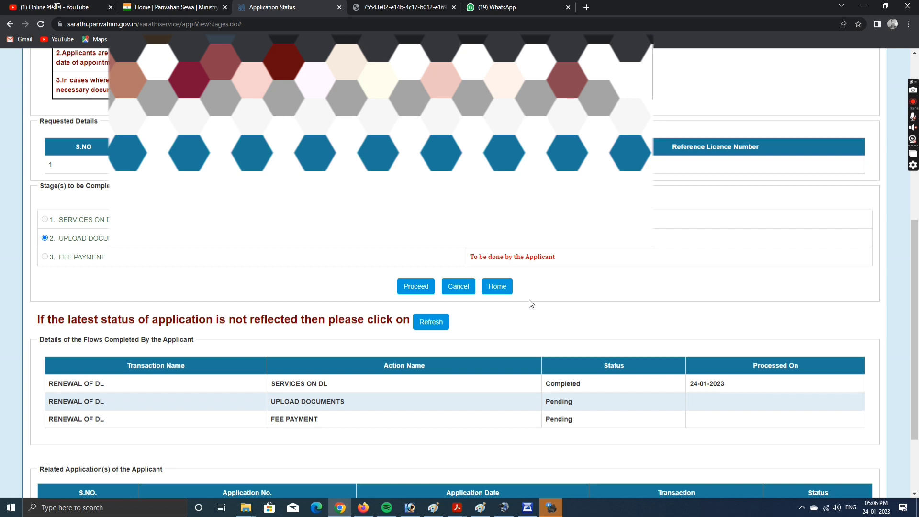
scroll(659, 192, "up", 5)
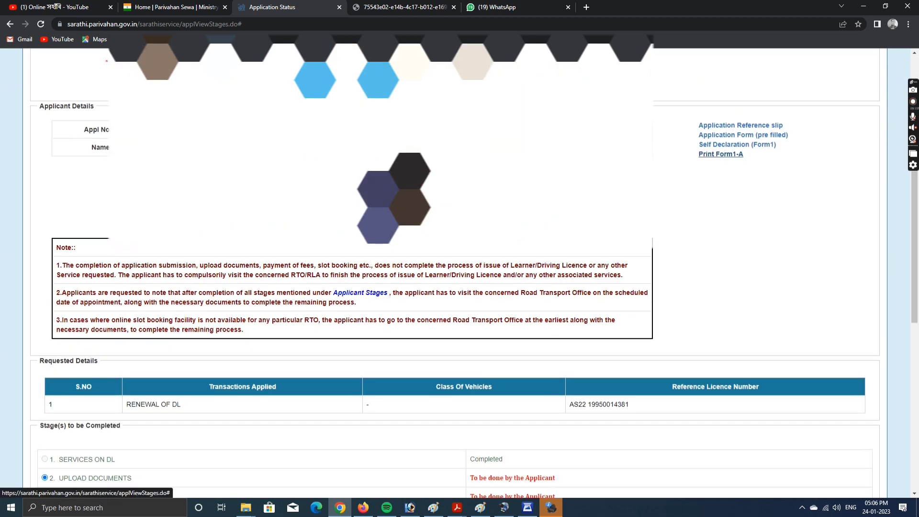
- Download the Form 1-A PDF into Downloads, then return to the application status page
left_click(421, 7)
left_click(864, 62)
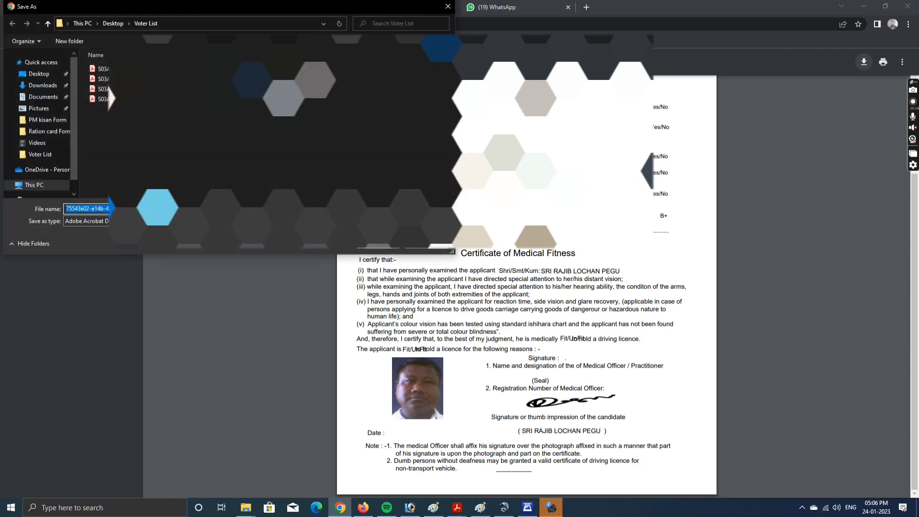
left_click(40, 85)
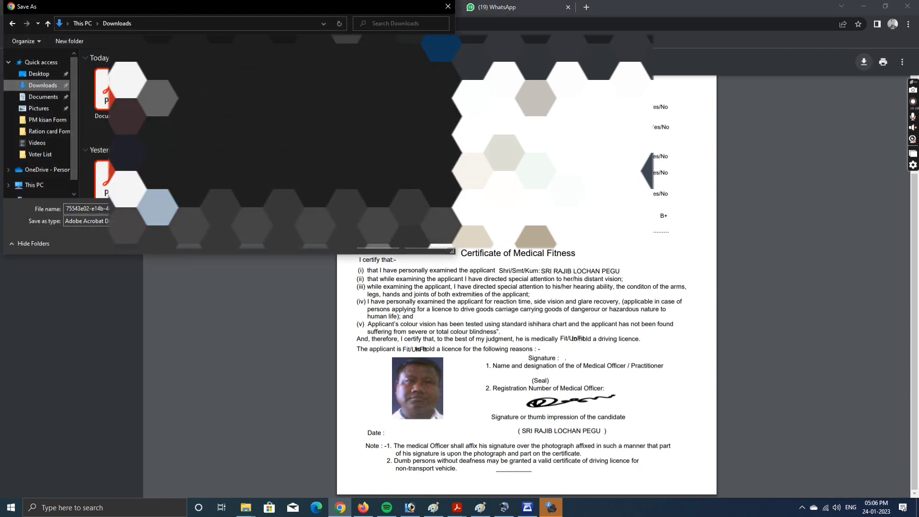
key("Return")
left_click(331, 8)
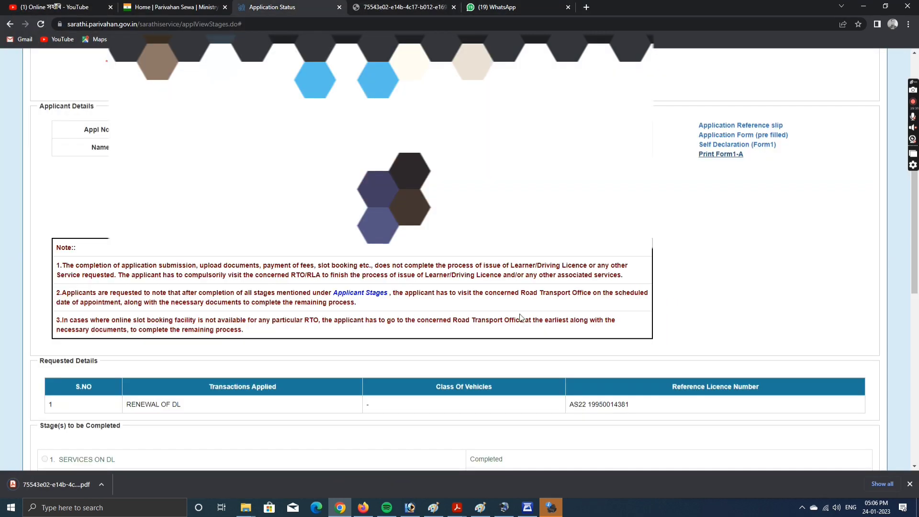
scroll(524, 289, "down", 3)
scroll(525, 289, "down", 1)
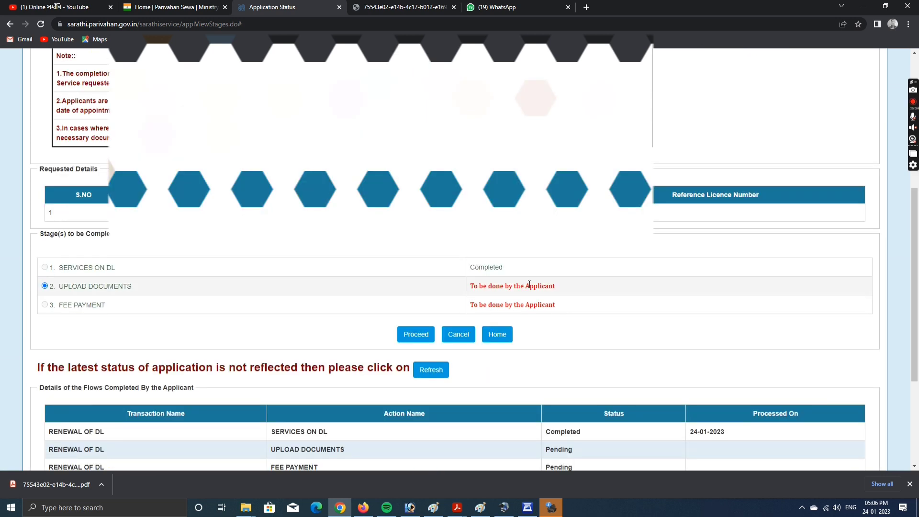